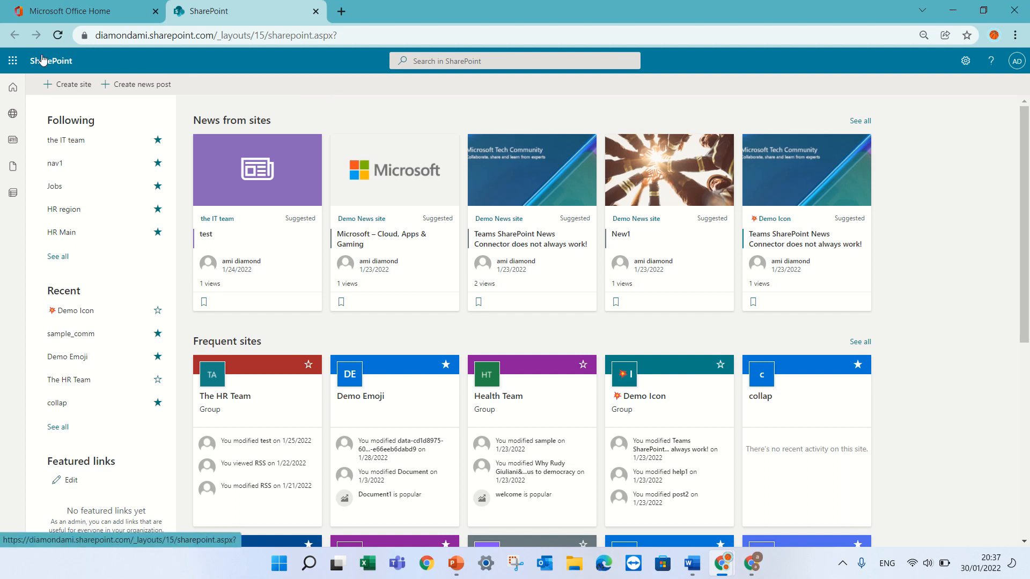
# - Go to the Office home page and open SharePoint from its app launcher
pyautogui.click(12, 60)
pyautogui.click(140, 62)
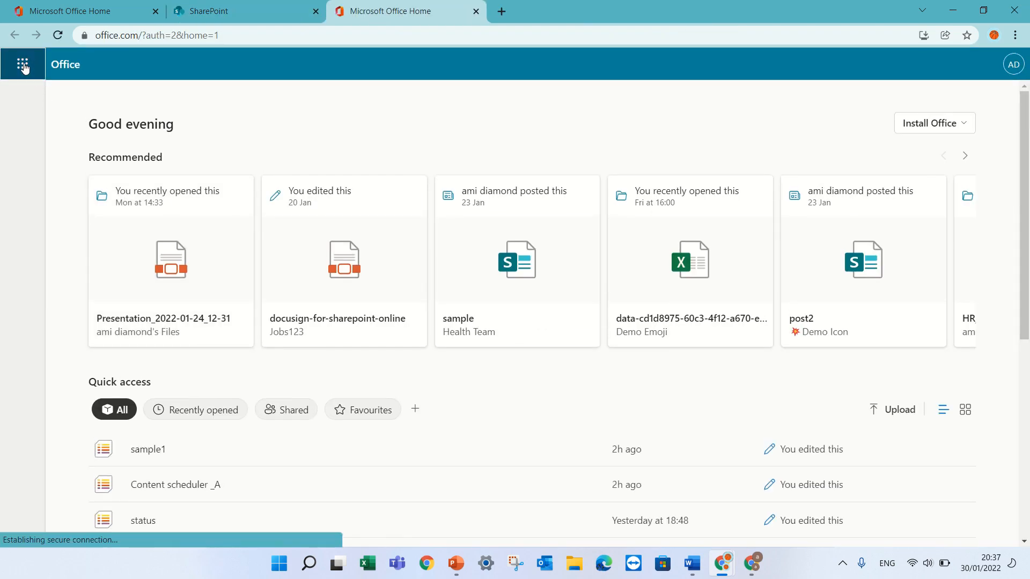
pyautogui.click(19, 65)
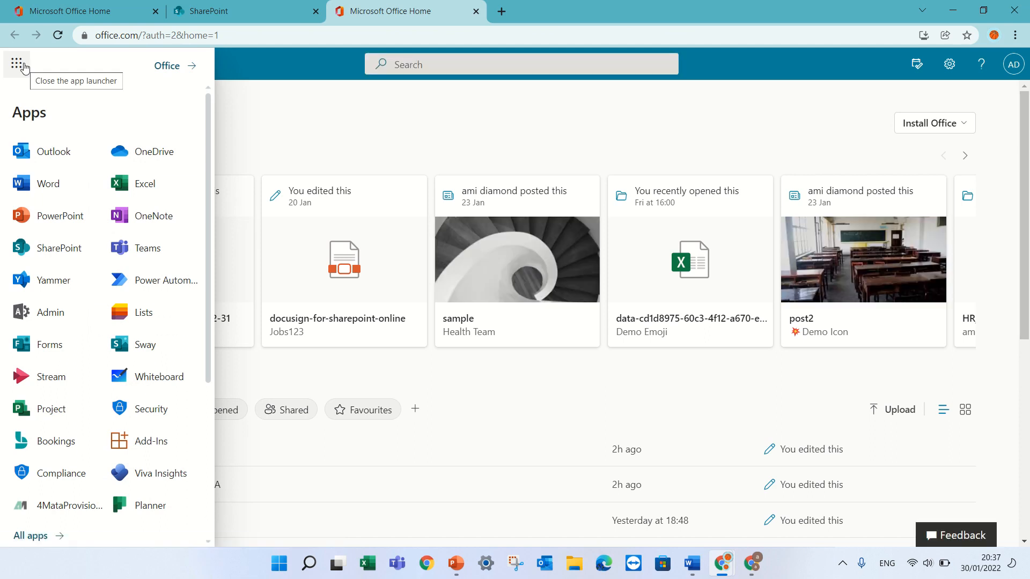
pyautogui.click(57, 248)
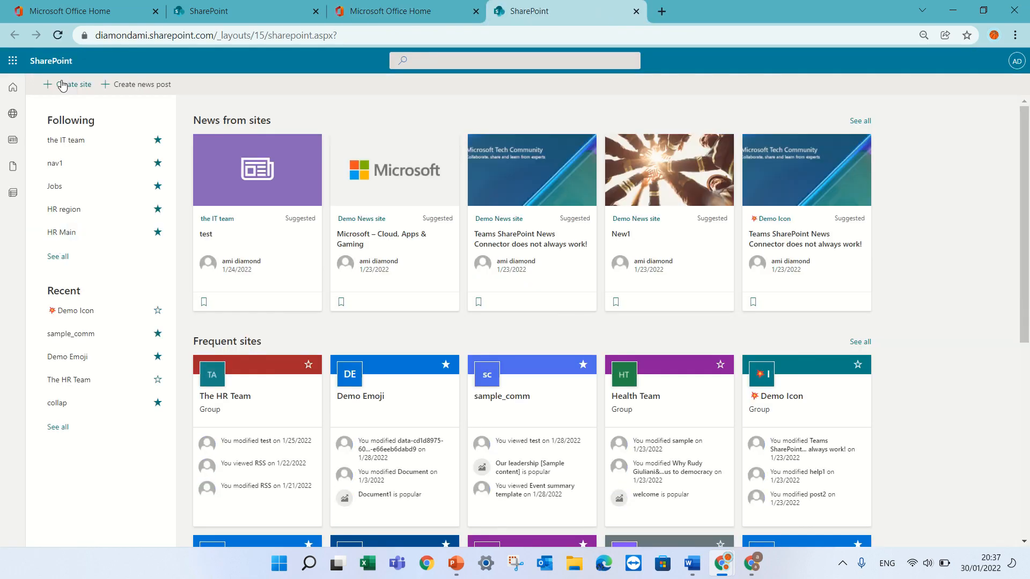
# - Create a team site named team1 without adding members, and dismiss the site design and next-steps suggestions
pyautogui.click(68, 84)
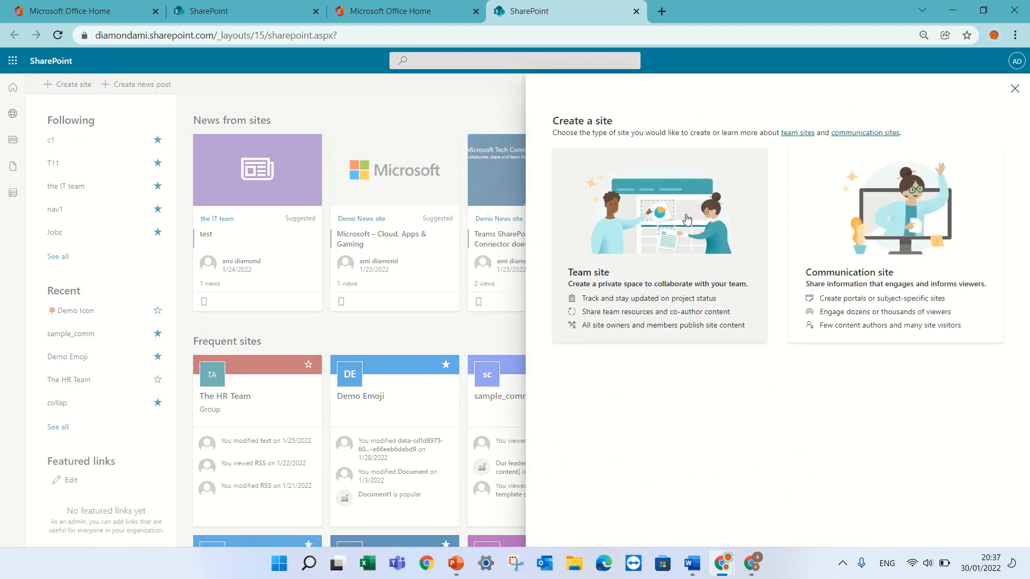
pyautogui.click(649, 224)
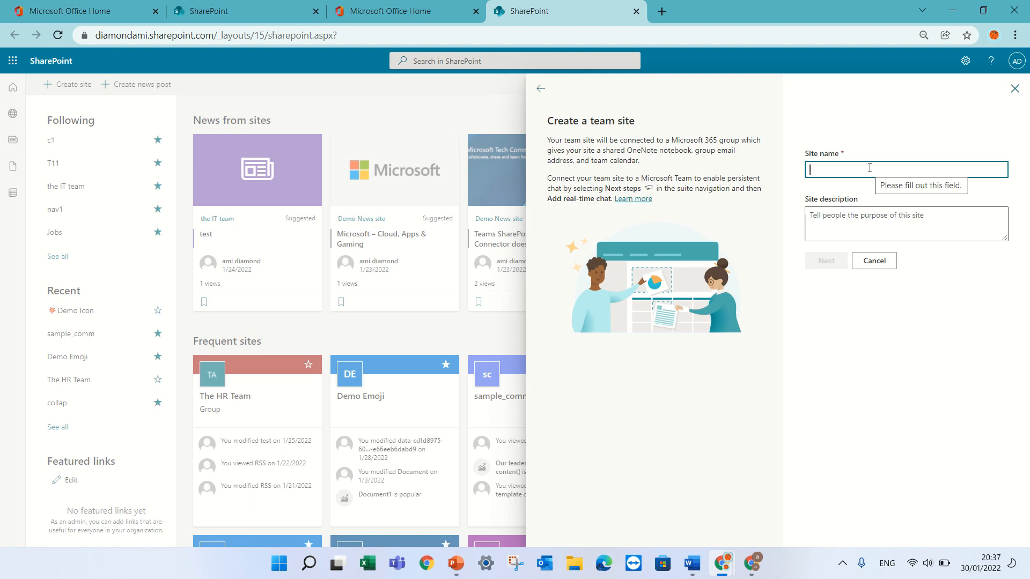
pyautogui.write('te')
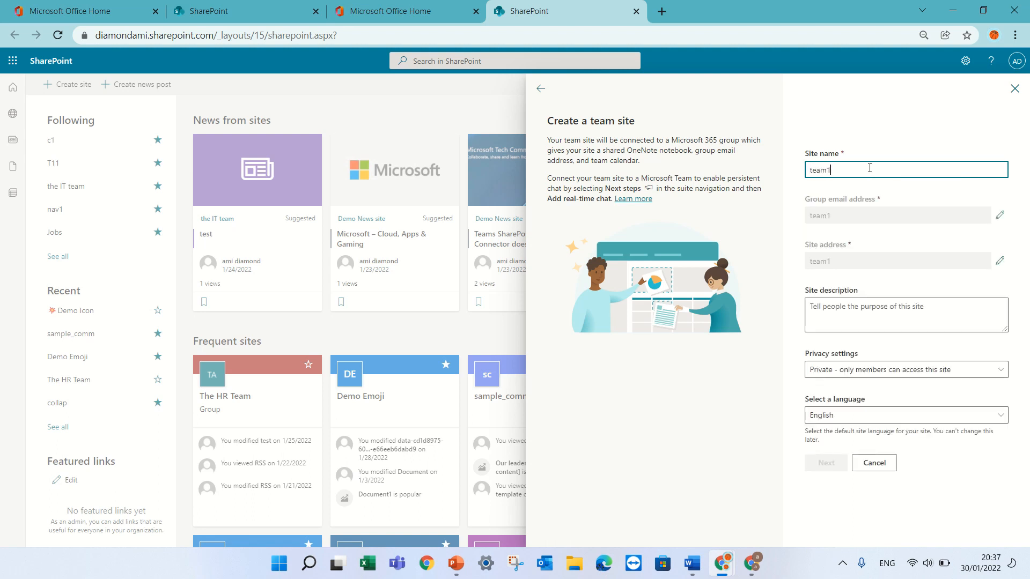
pyautogui.write('am1')
pyautogui.click(840, 500)
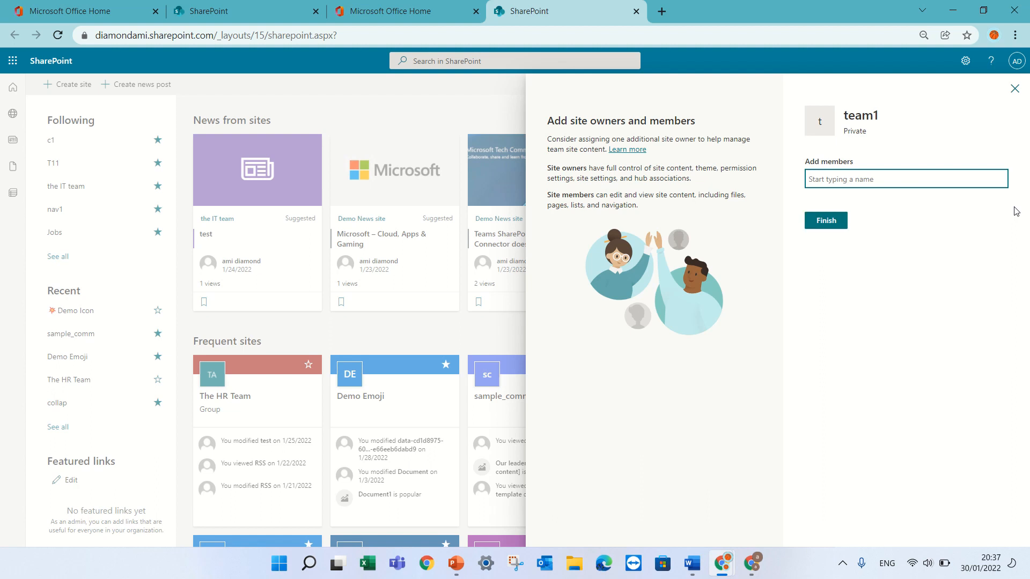
pyautogui.click(834, 222)
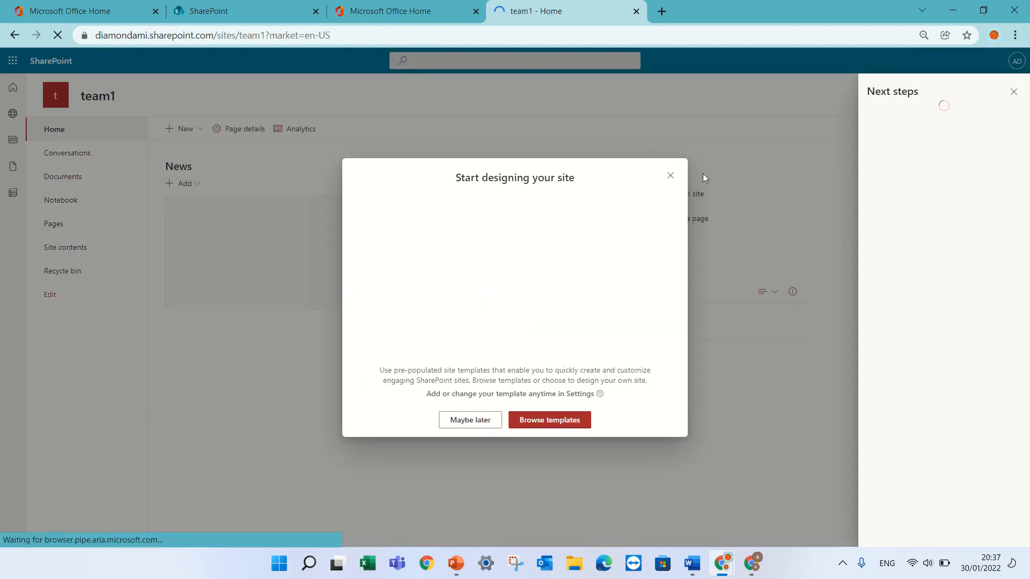
pyautogui.click(670, 175)
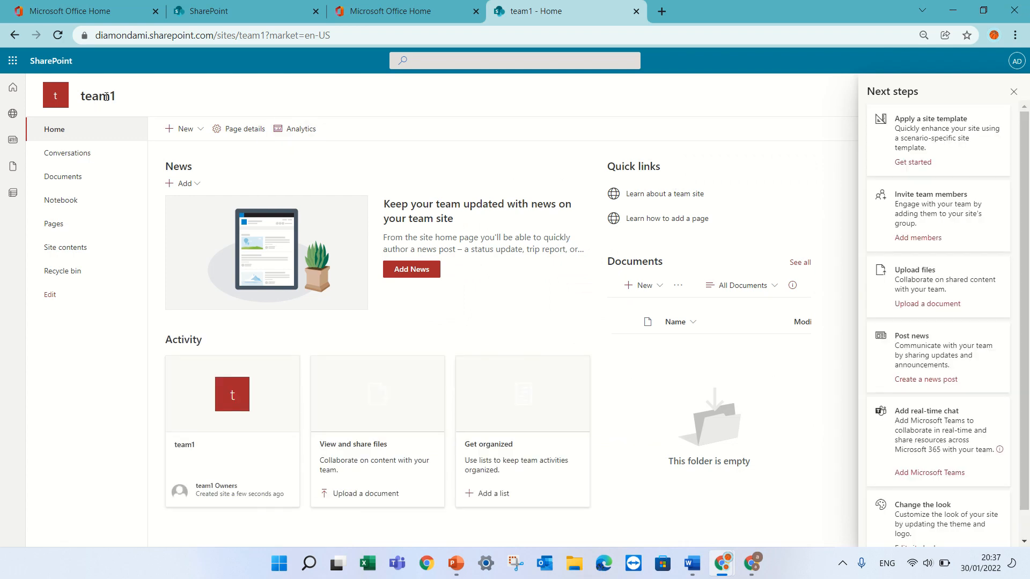
pyautogui.click(1014, 92)
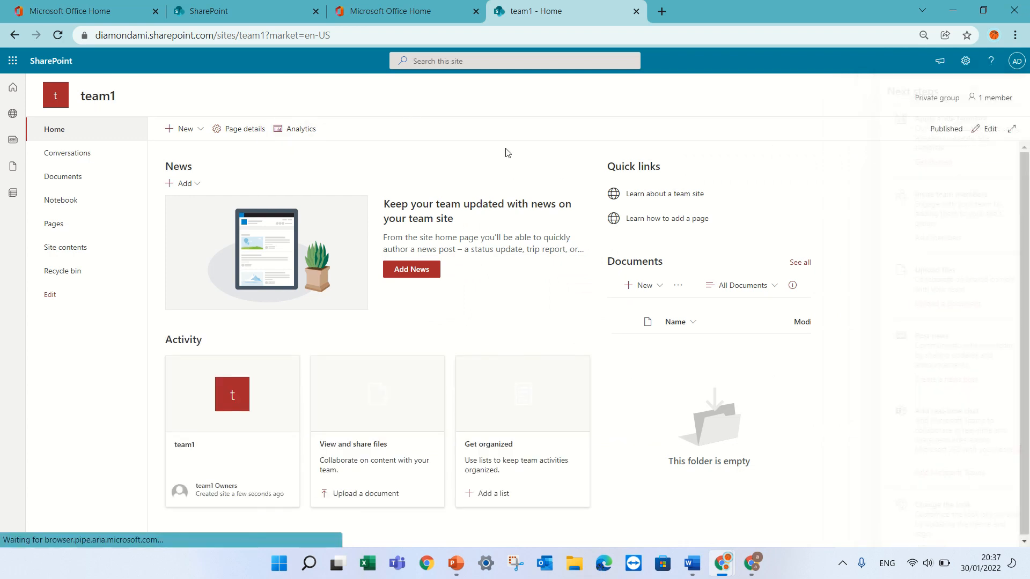
# - Review the team1 site's group details card and its group membership, closing each when done
pyautogui.click(96, 96)
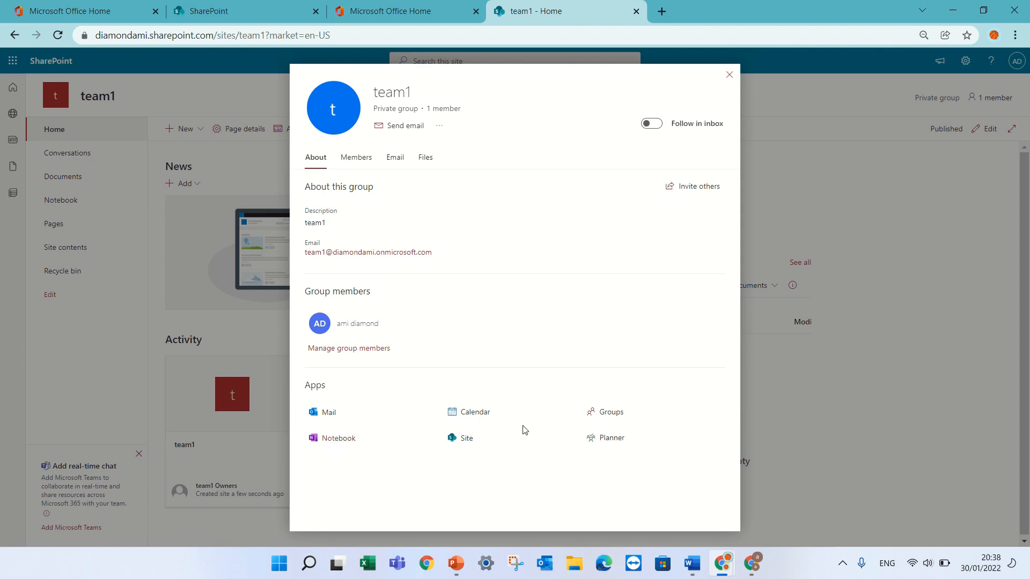
pyautogui.click(729, 75)
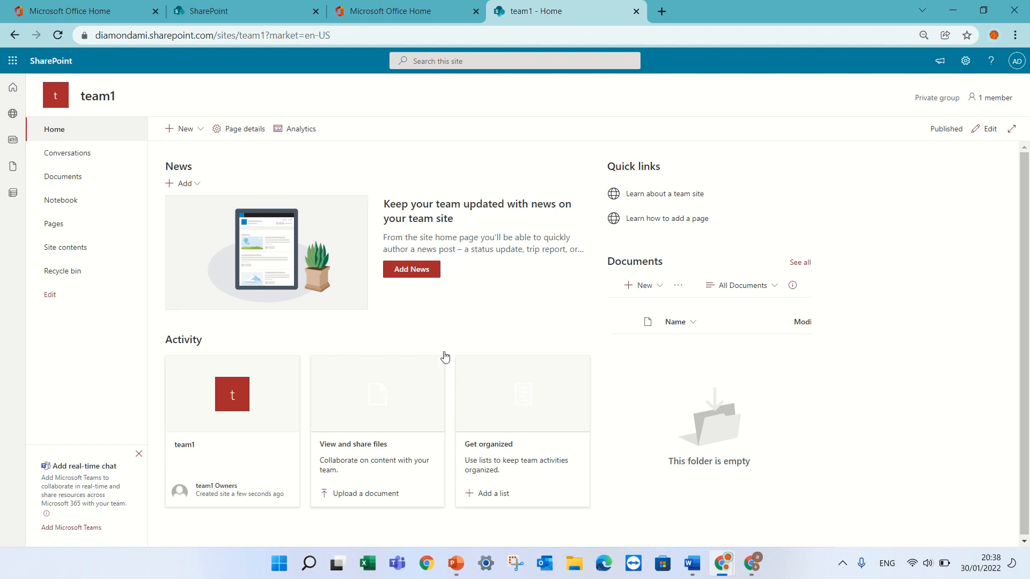
pyautogui.click(996, 99)
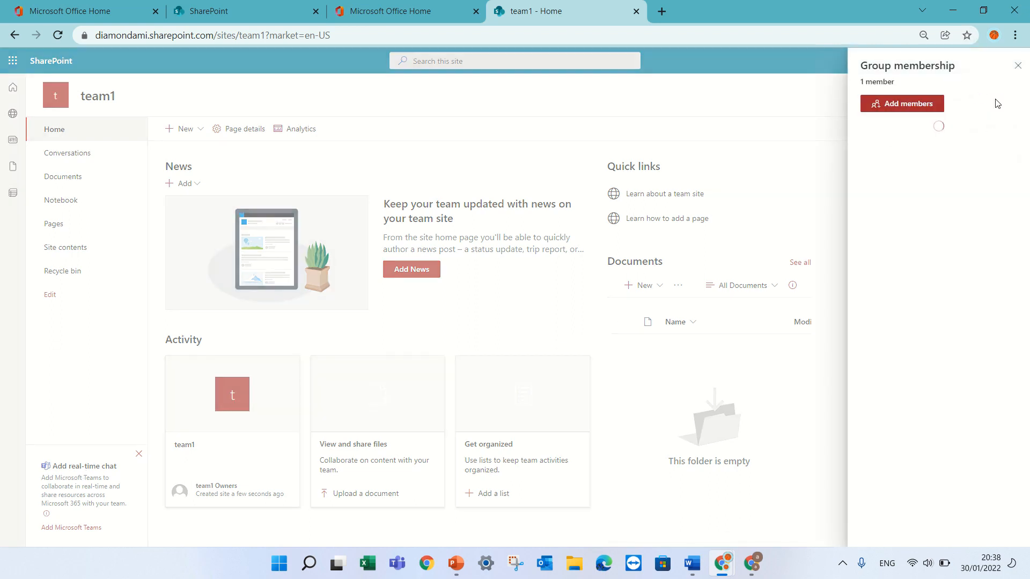
pyautogui.click(1018, 66)
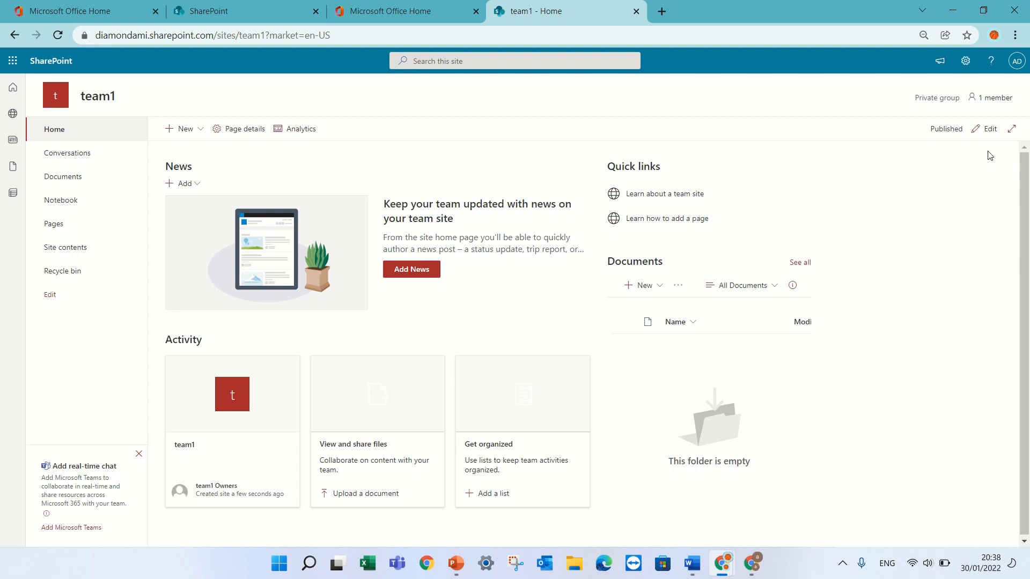
# - Examine the team1 site's permissions, including the option to share the site only, without adding anyone
pyautogui.click(965, 65)
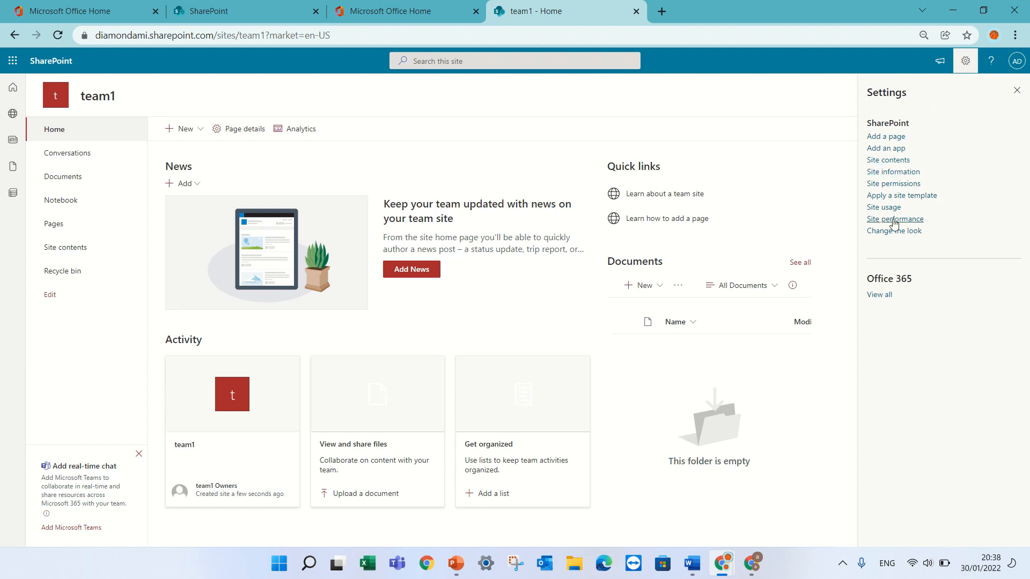
pyautogui.click(904, 184)
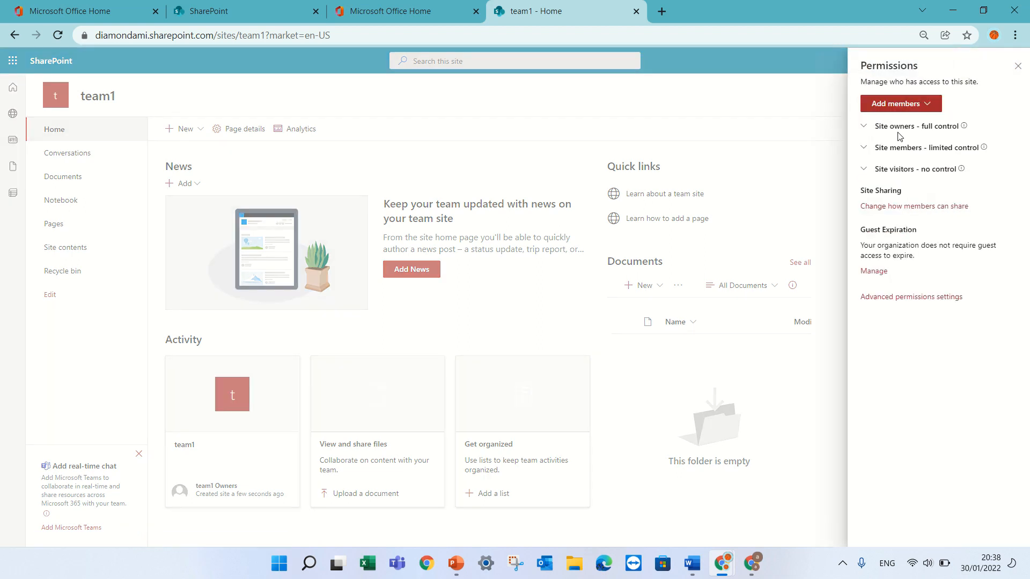
pyautogui.click(895, 105)
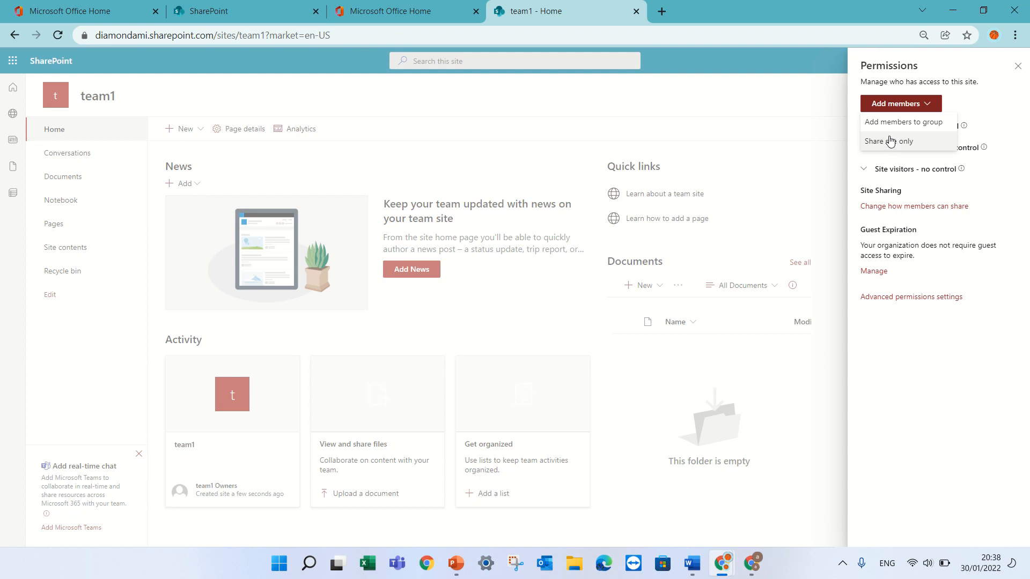
pyautogui.click(890, 140)
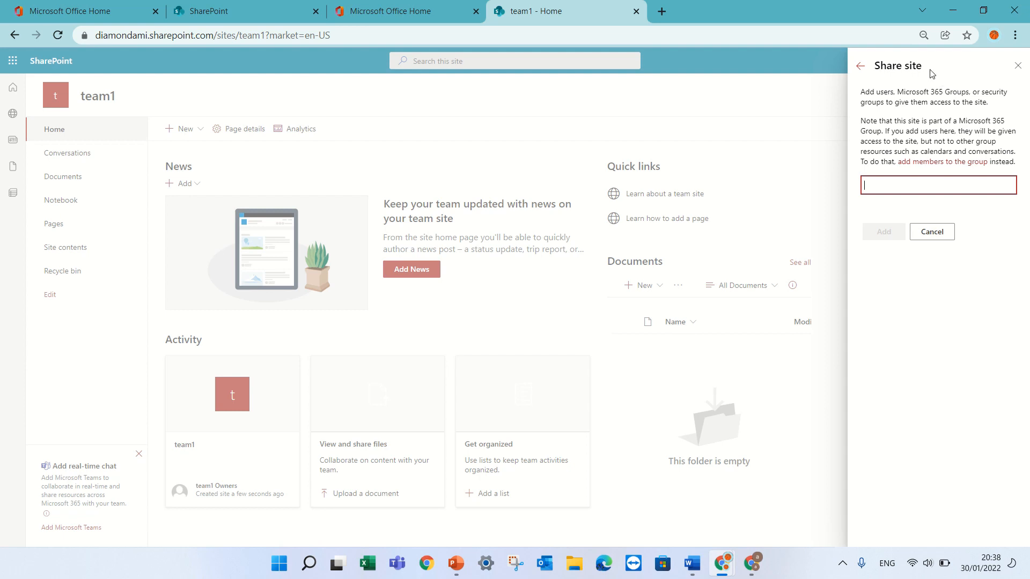
pyautogui.click(860, 65)
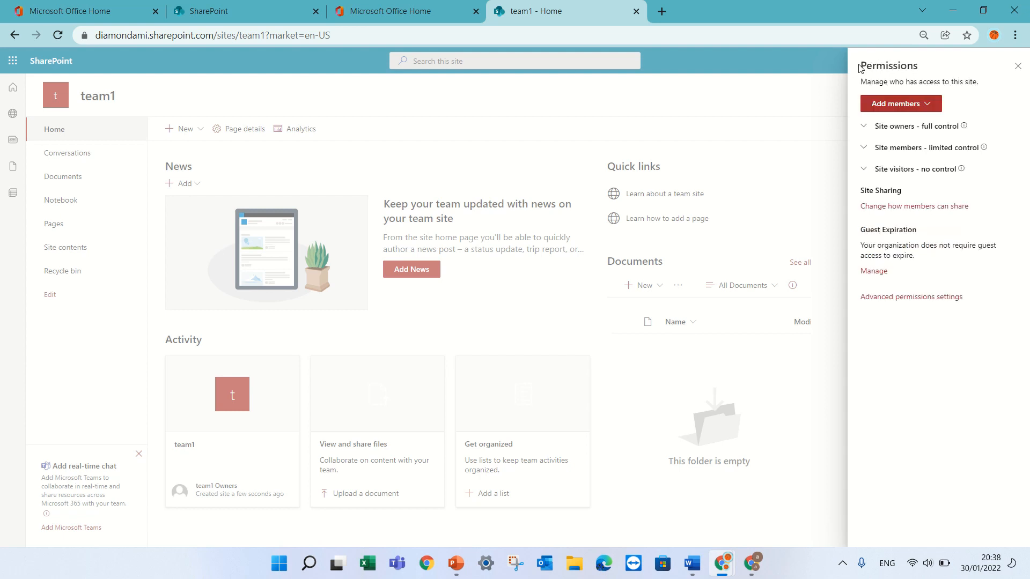
pyautogui.click(1017, 65)
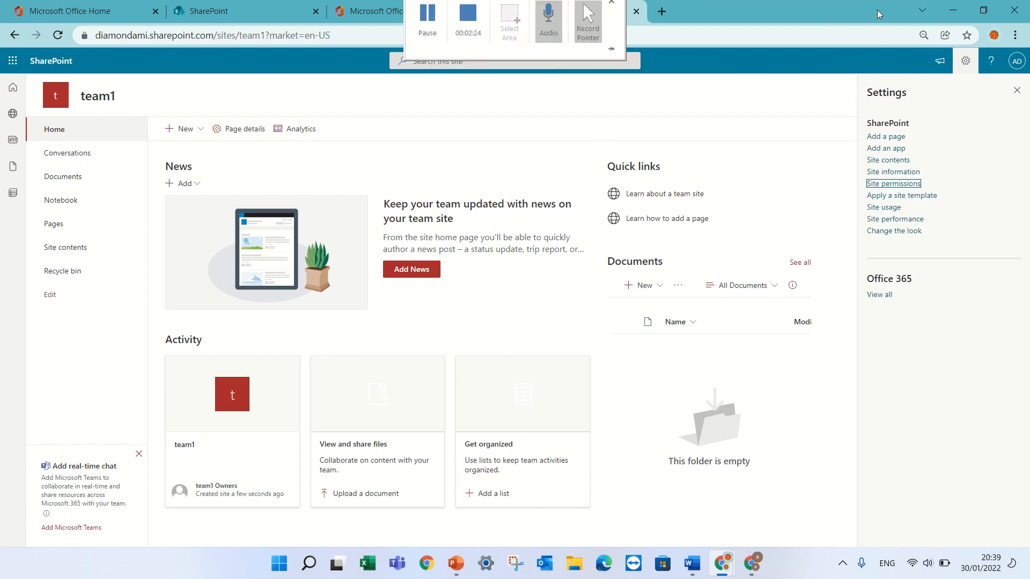
# - Create a communication site named comm2 from a new SharePoint start page and dismiss the site template offer
pyautogui.click(196, 10)
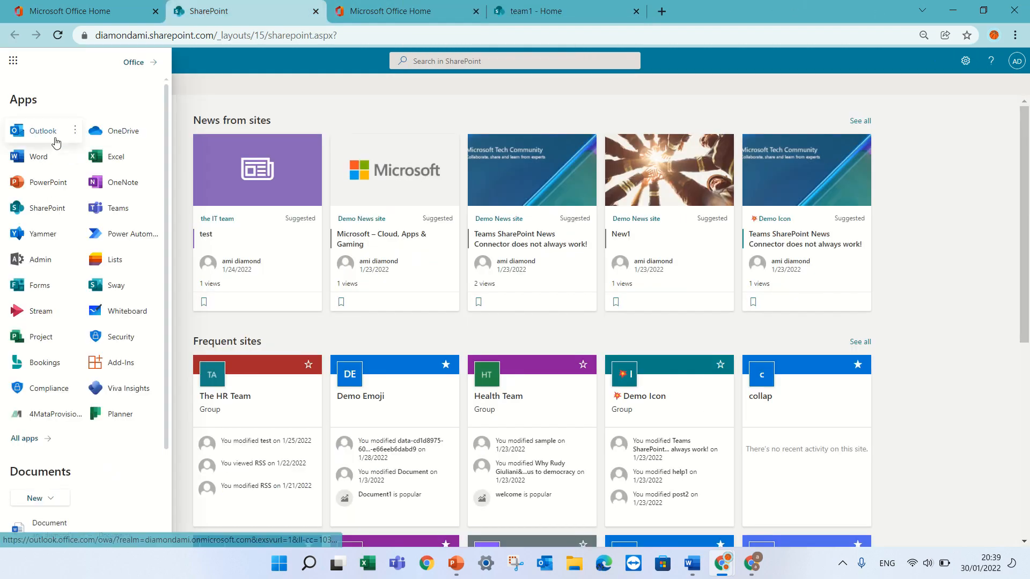
pyautogui.click(22, 209)
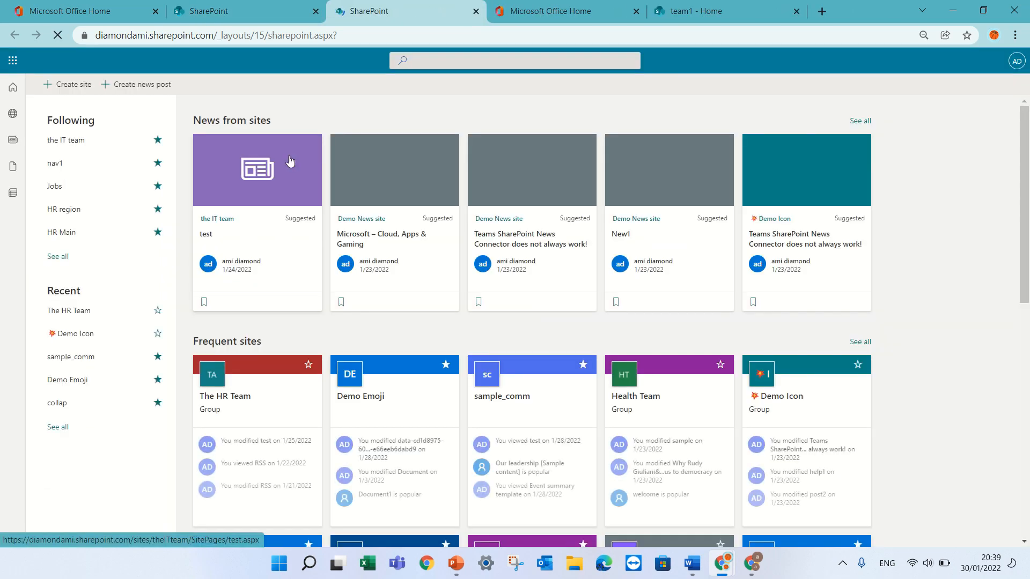
pyautogui.click(67, 86)
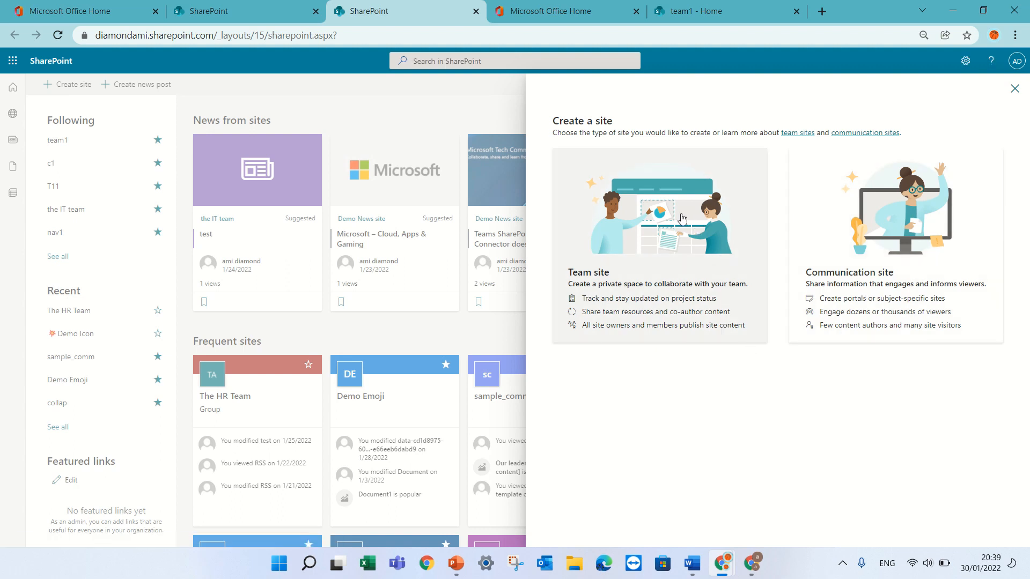
pyautogui.click(921, 215)
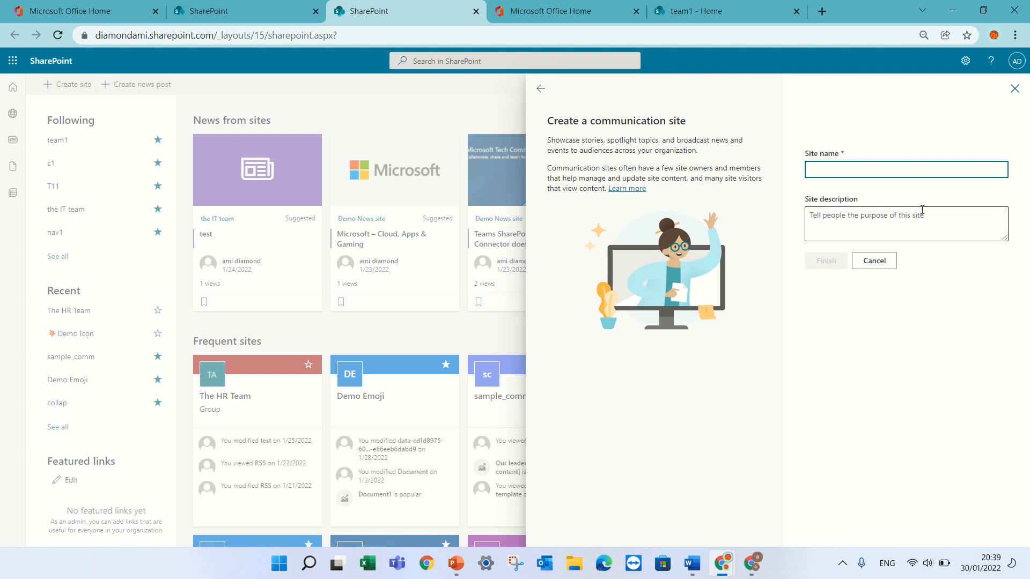
pyautogui.write('comm2')
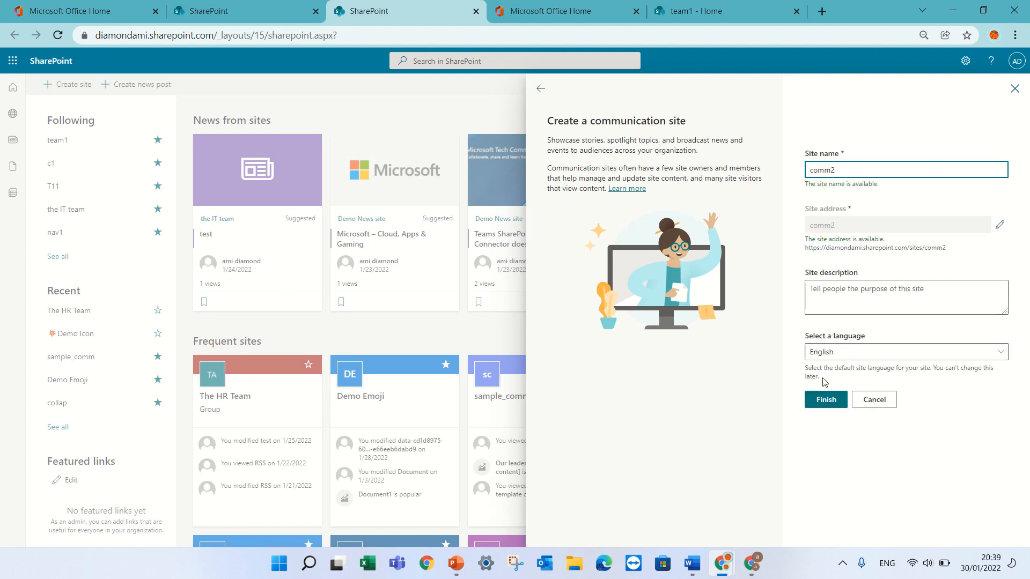
pyautogui.click(822, 402)
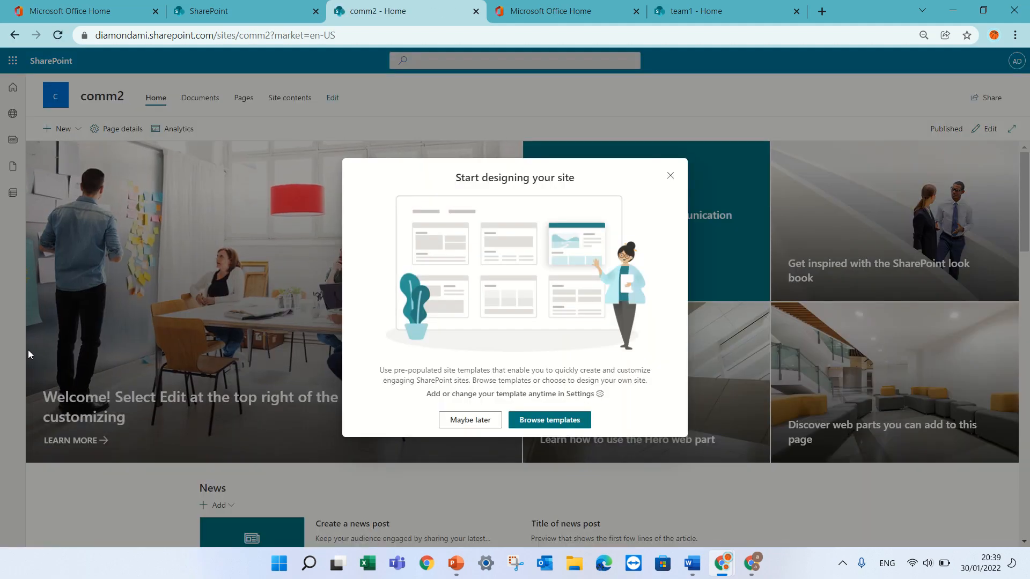
pyautogui.click(670, 176)
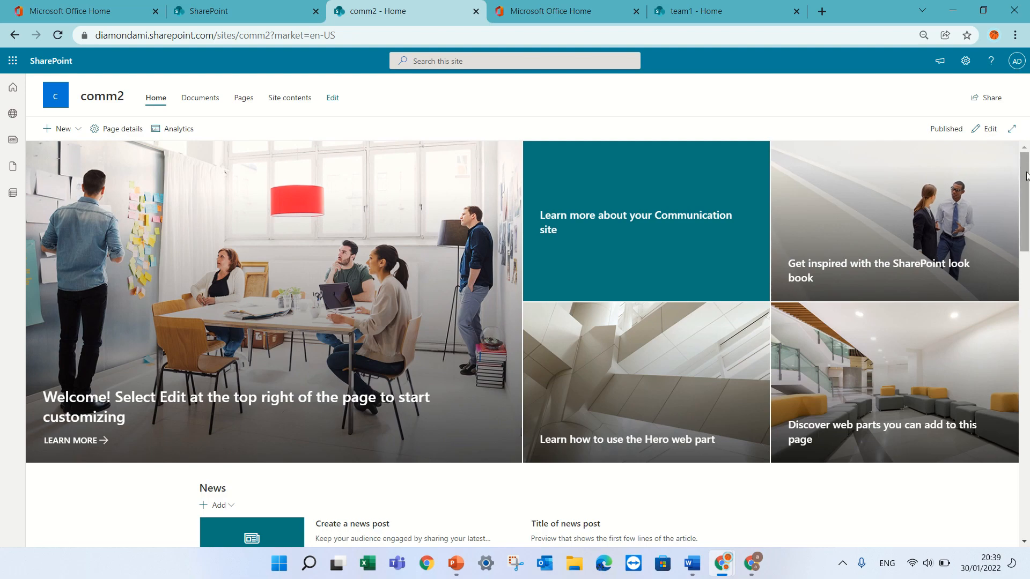
# - Look over the comm2 home page, examine its site permissions and advanced permissions settings, and close the site
pyautogui.scroll(-10, 1013, 354)
pyautogui.scroll(-3, 1012, 368)
pyautogui.scroll(15, 1009, 408)
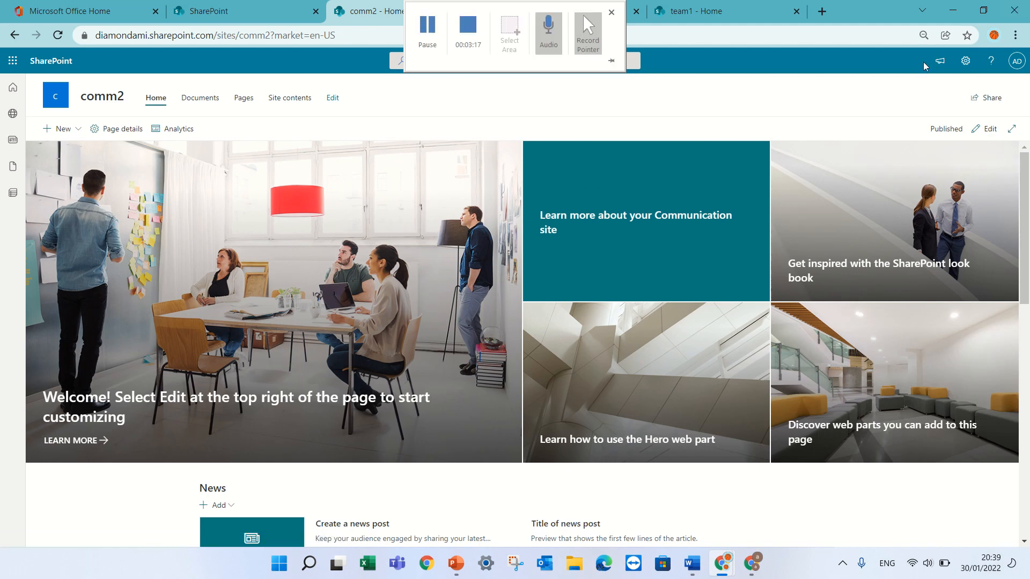
pyautogui.click(966, 62)
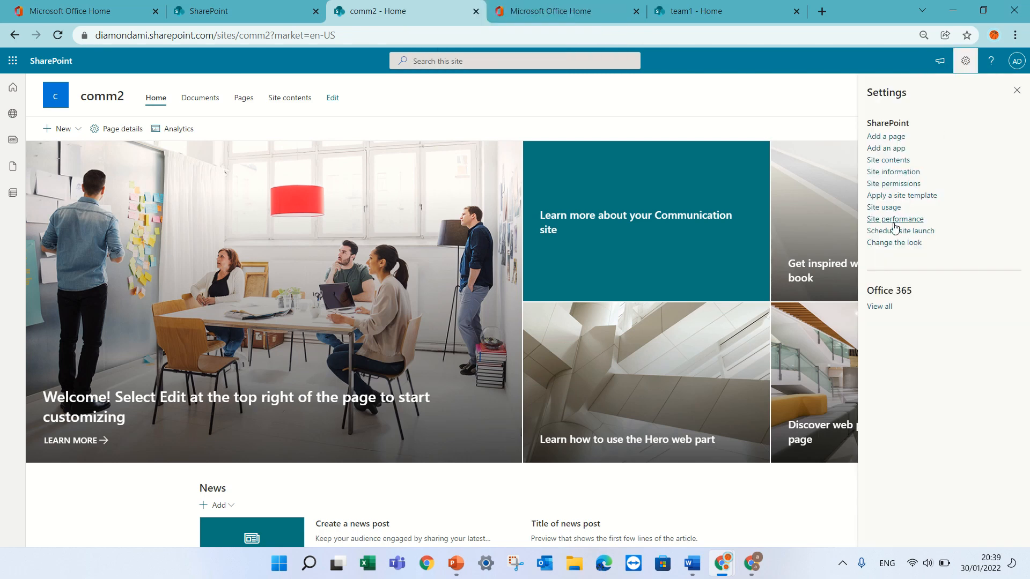
pyautogui.click(914, 185)
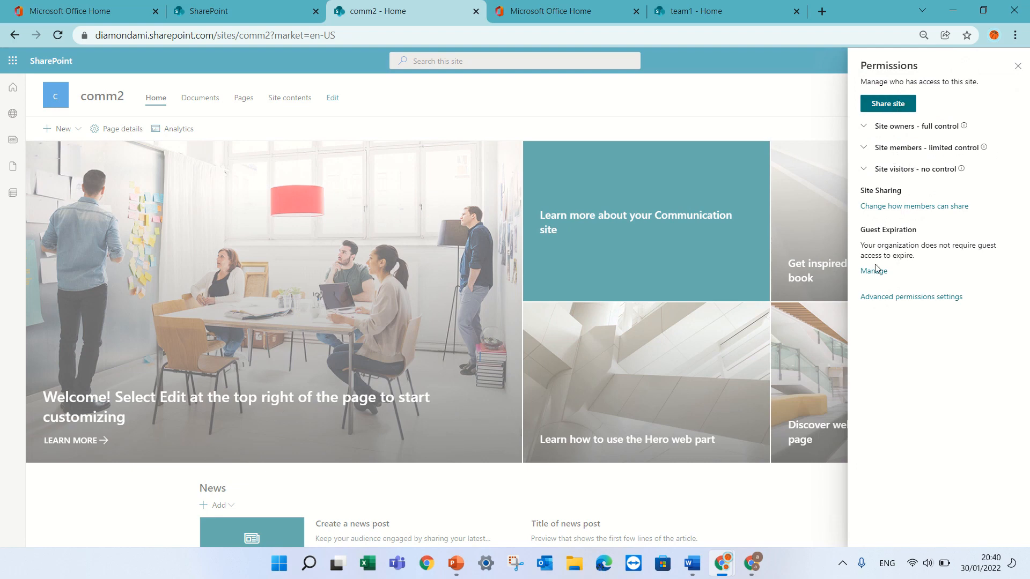
pyautogui.click(913, 299)
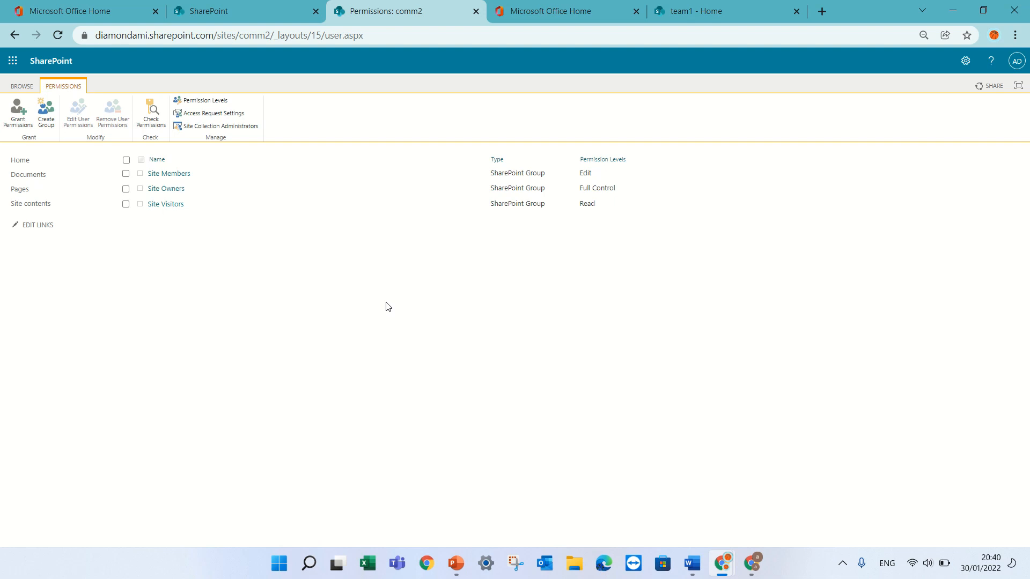
pyautogui.click(476, 10)
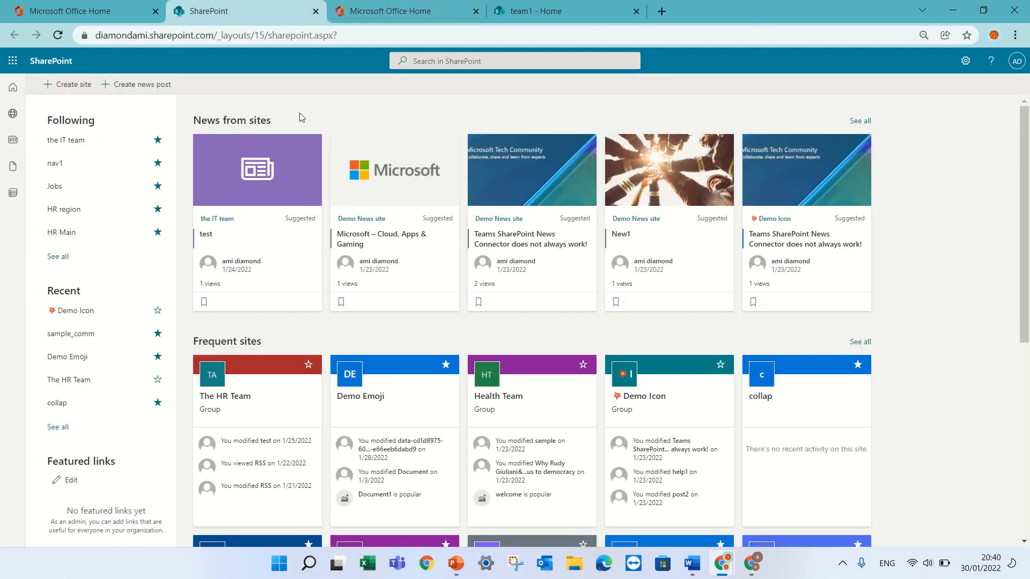
# - Open the Microsoft 365 admin center and show all of its navigation entries
pyautogui.click(12, 60)
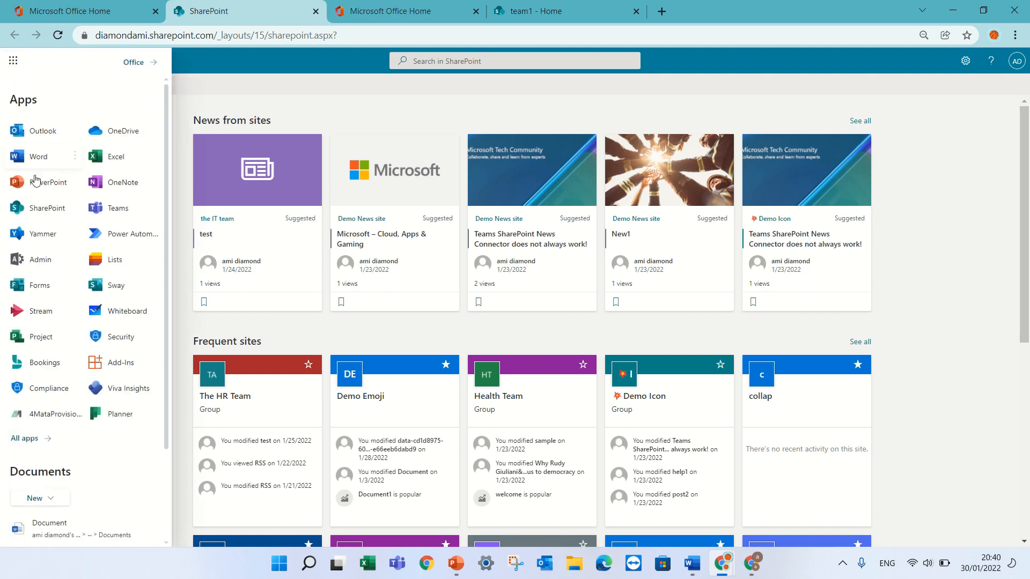
pyautogui.click(43, 260)
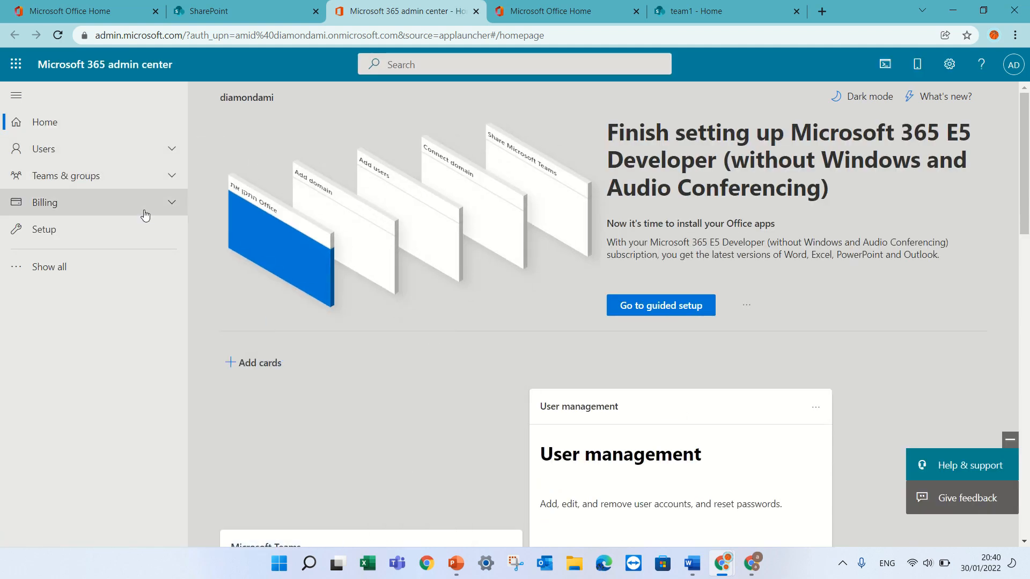
pyautogui.click(66, 267)
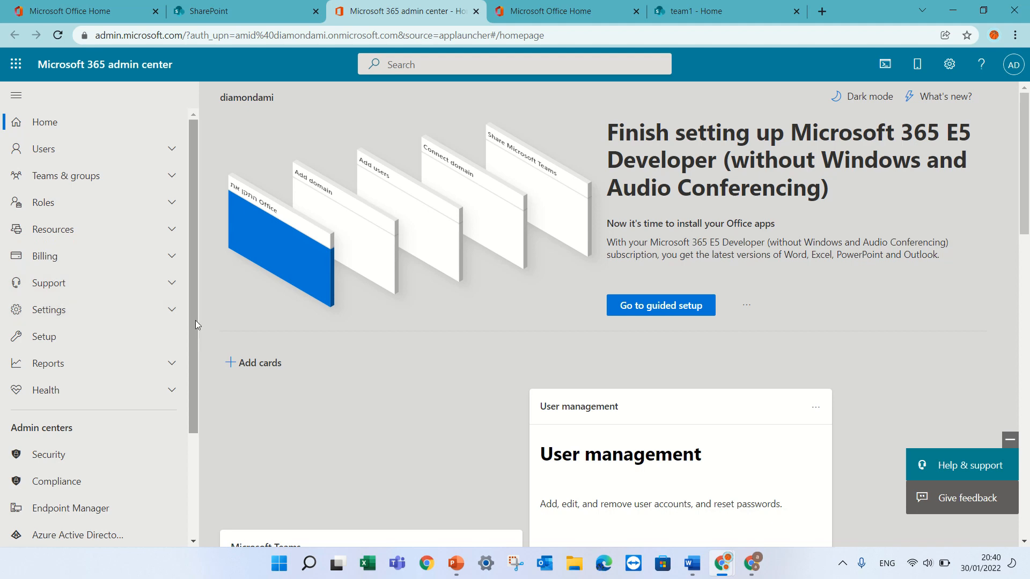
# - Open the SharePoint admin center, show all of its navigation entries and go to the active sites list
pyautogui.moveTo(195, 320); pyautogui.dragTo(195, 414)
pyautogui.click(70, 455)
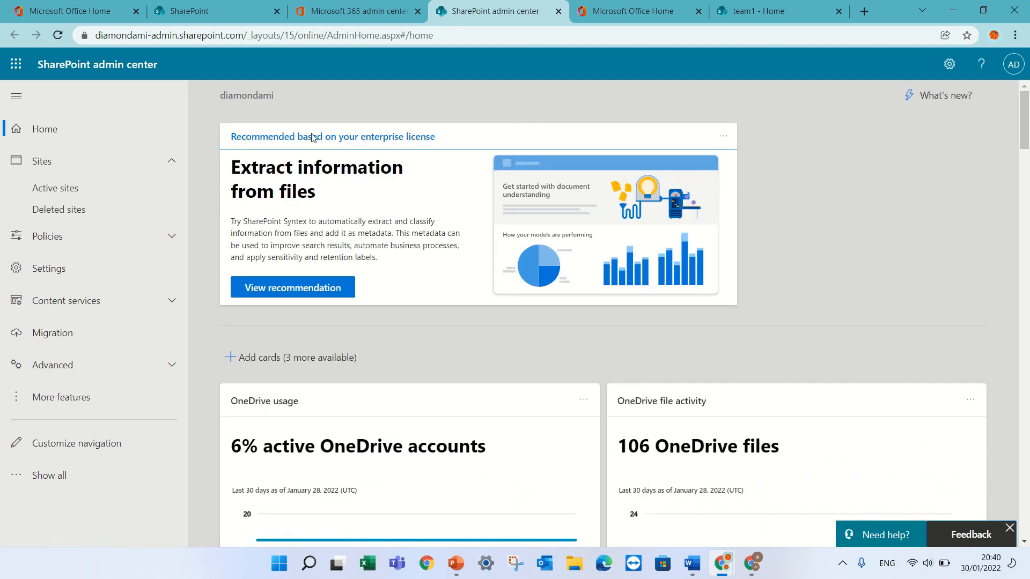
pyautogui.click(60, 475)
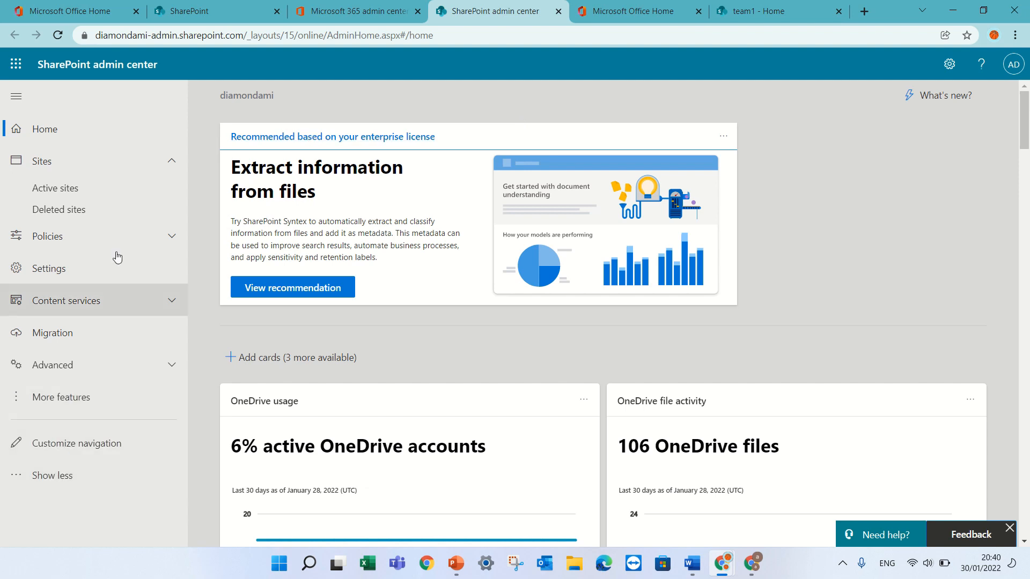
pyautogui.click(81, 189)
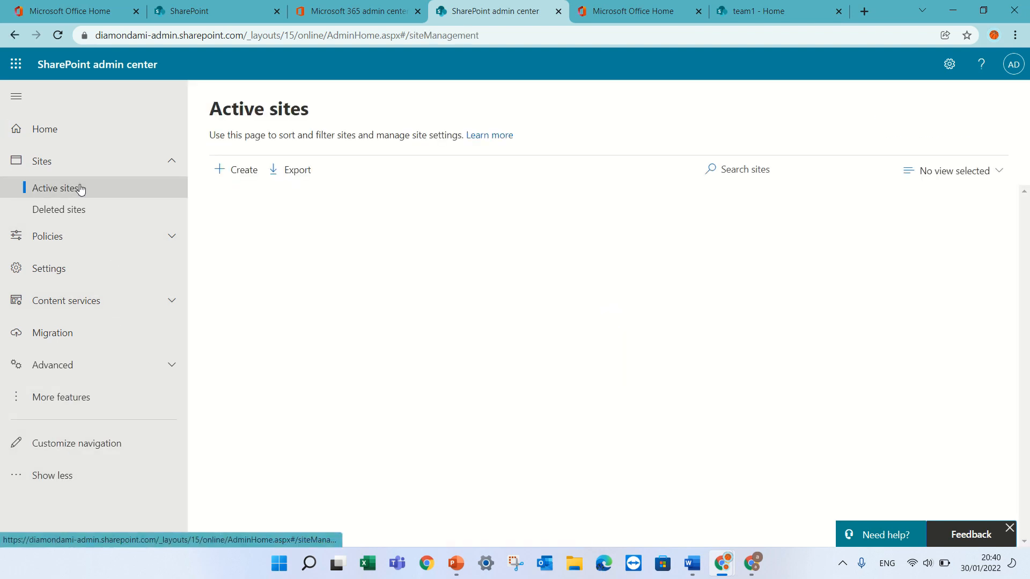
# - Start creating a site through the other options, review the available templates and keep Team site
pyautogui.click(246, 173)
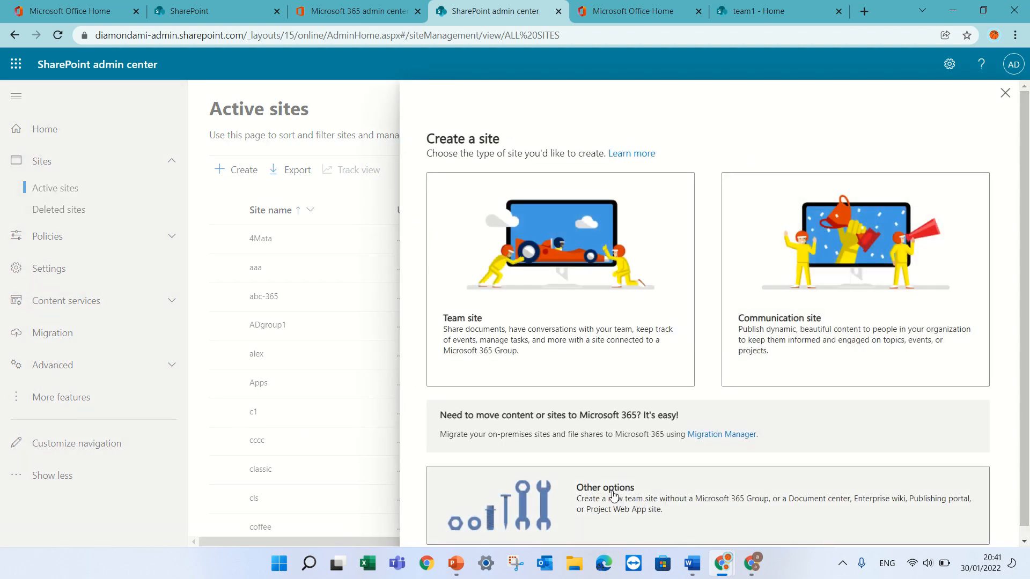
pyautogui.click(690, 500)
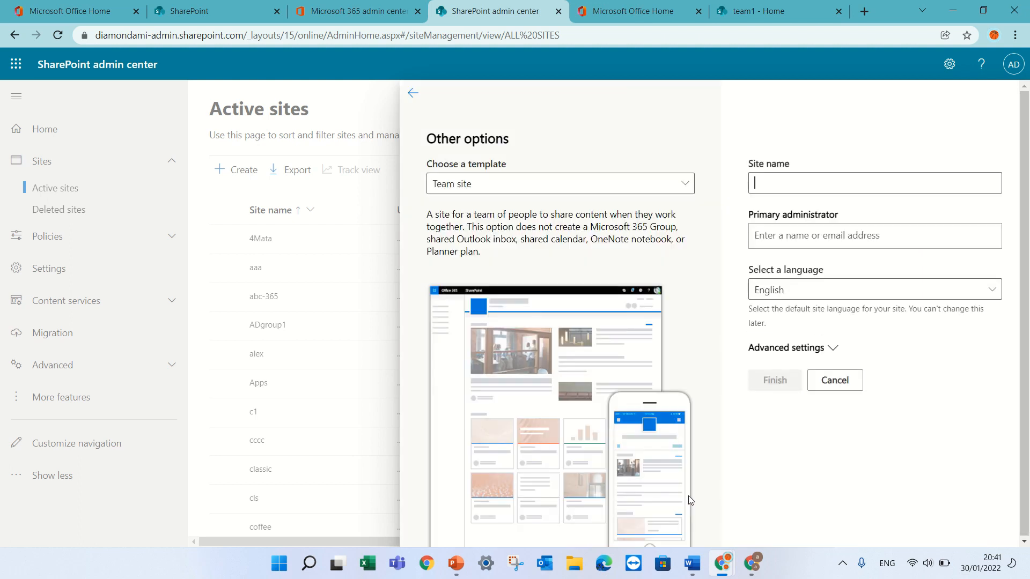
pyautogui.click(686, 184)
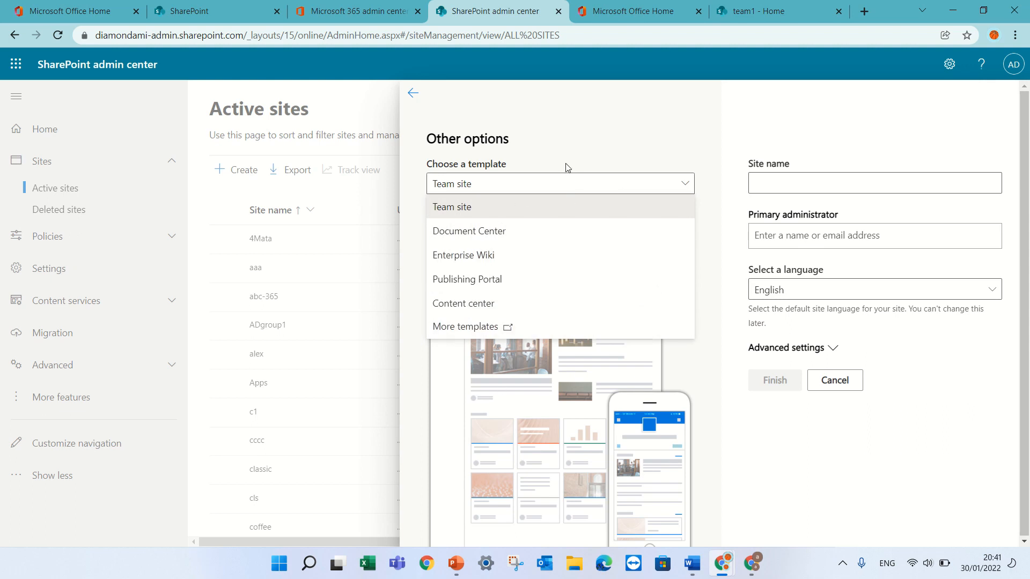
pyautogui.click(616, 159)
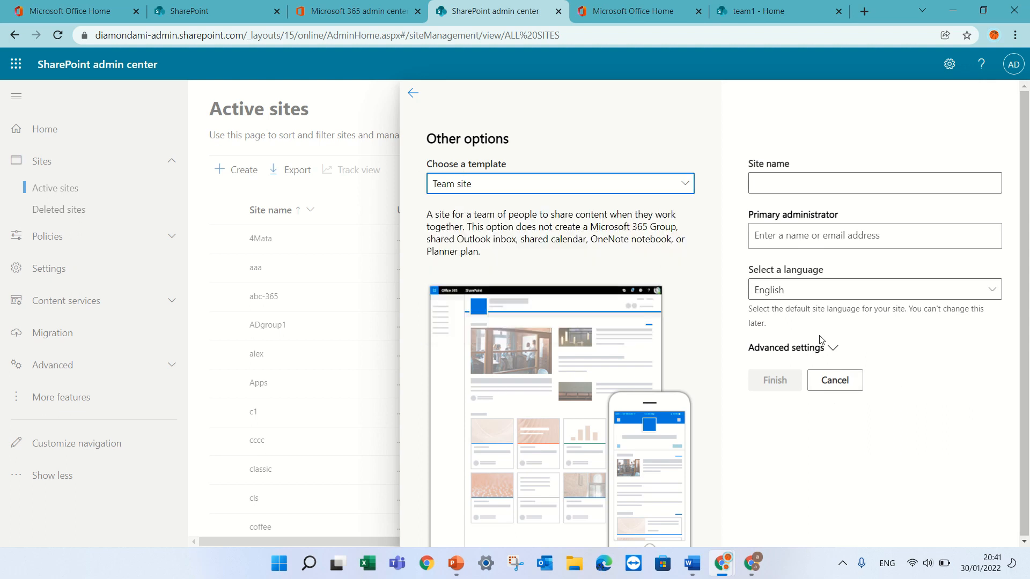
# - Name the site t5, assign the administrator's account as primary administrator, look at the advanced settings and finish creating the site
pyautogui.click(778, 182)
pyautogui.write('t5')
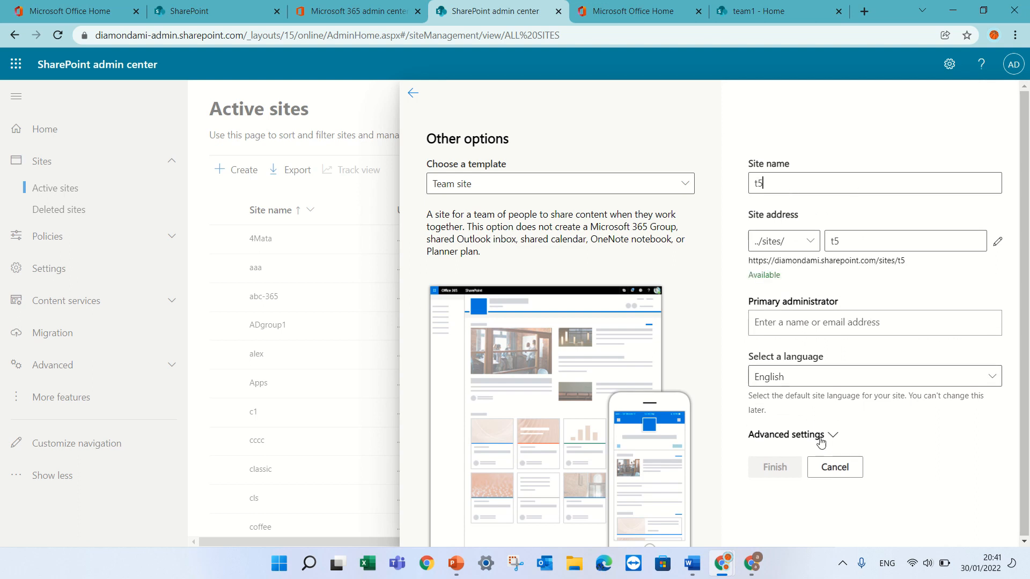
pyautogui.click(836, 324)
pyautogui.write('a')
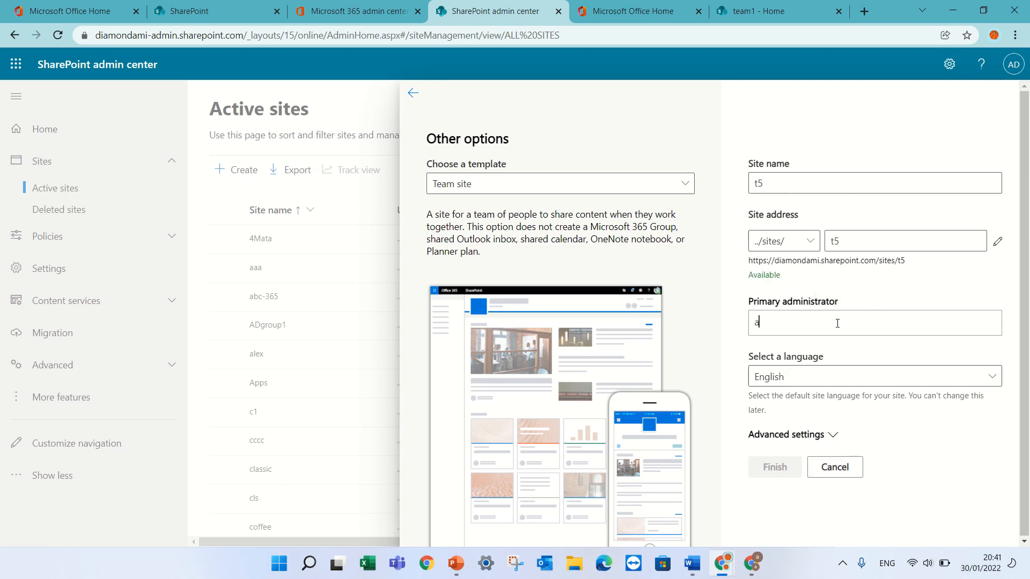
pyautogui.write('mi d')
pyautogui.click(780, 349)
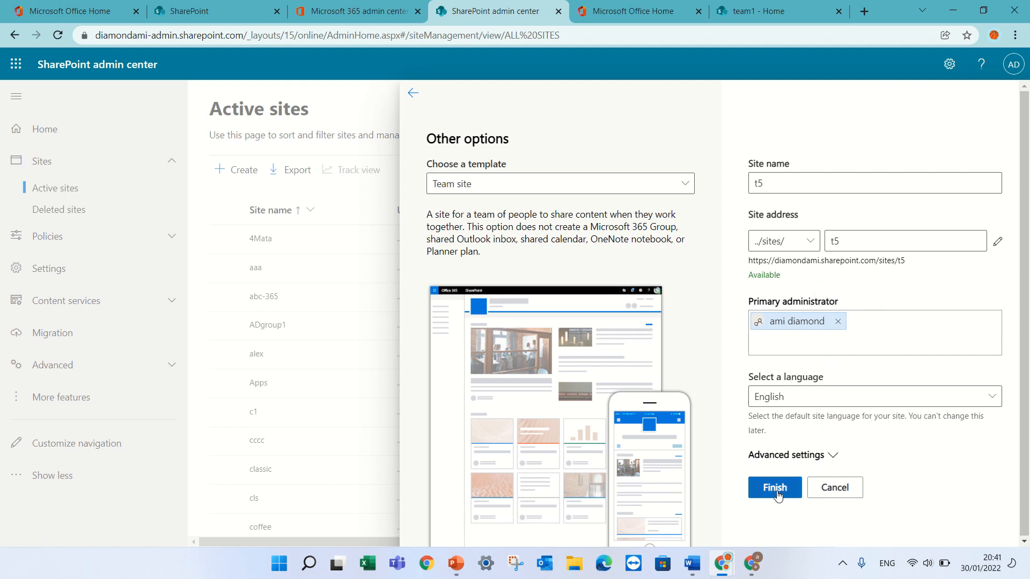
pyautogui.click(832, 456)
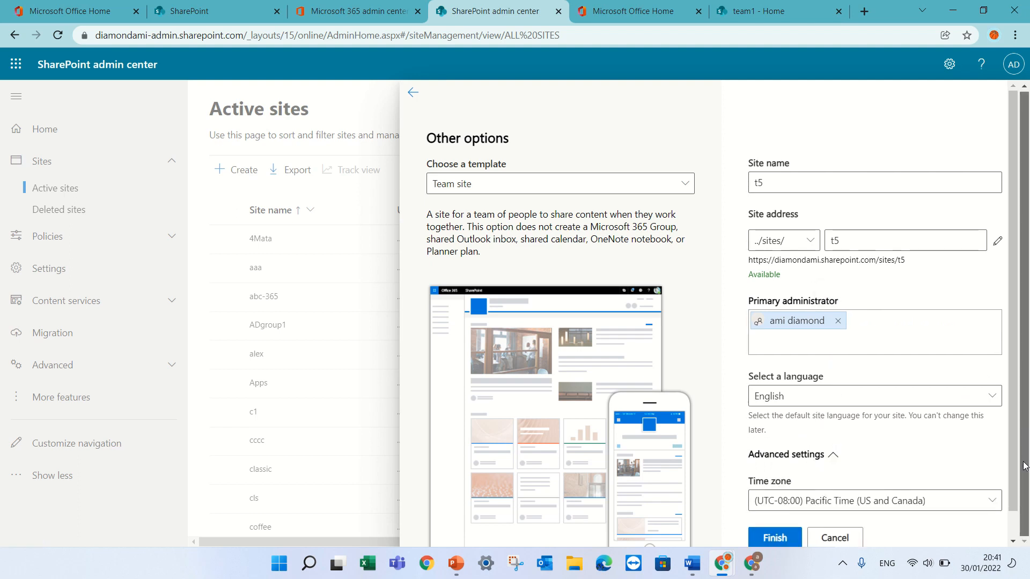
pyautogui.click(770, 540)
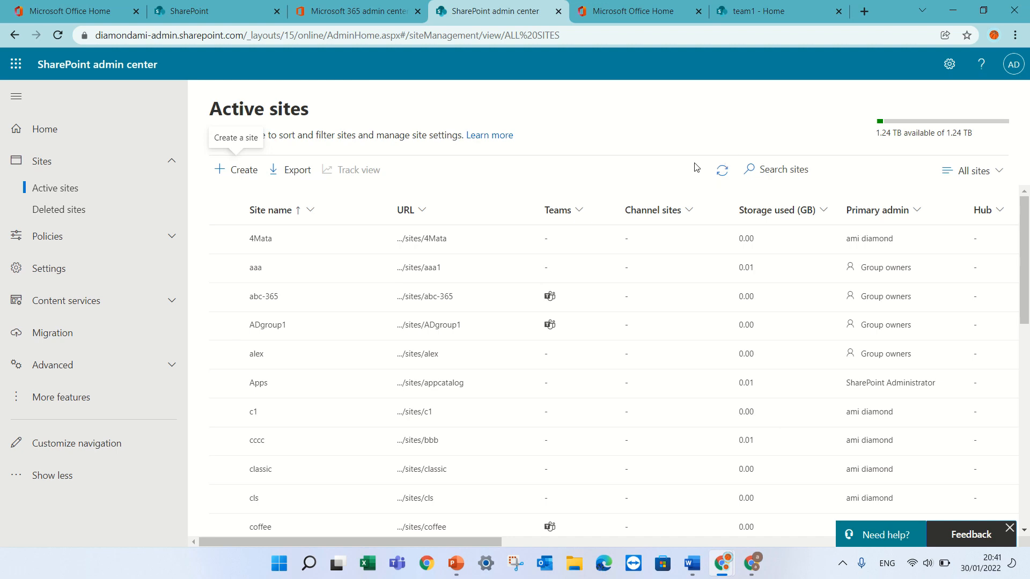
# - Find t5 among the active sites, open it, and dismiss the site template offer and the next steps suggestions
pyautogui.click(763, 170)
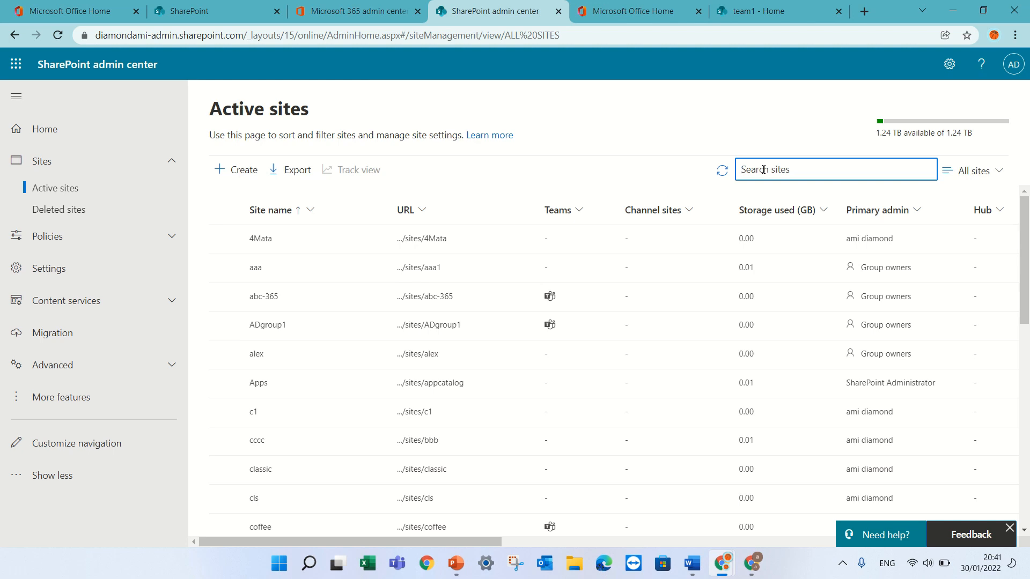
pyautogui.write('t5')
pyautogui.press('Return')
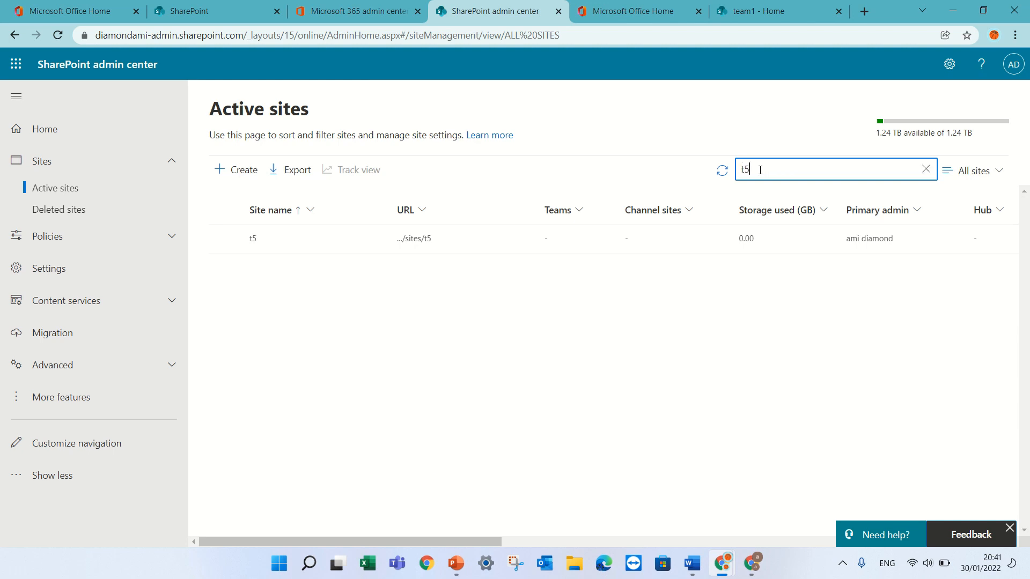
pyautogui.click(414, 240)
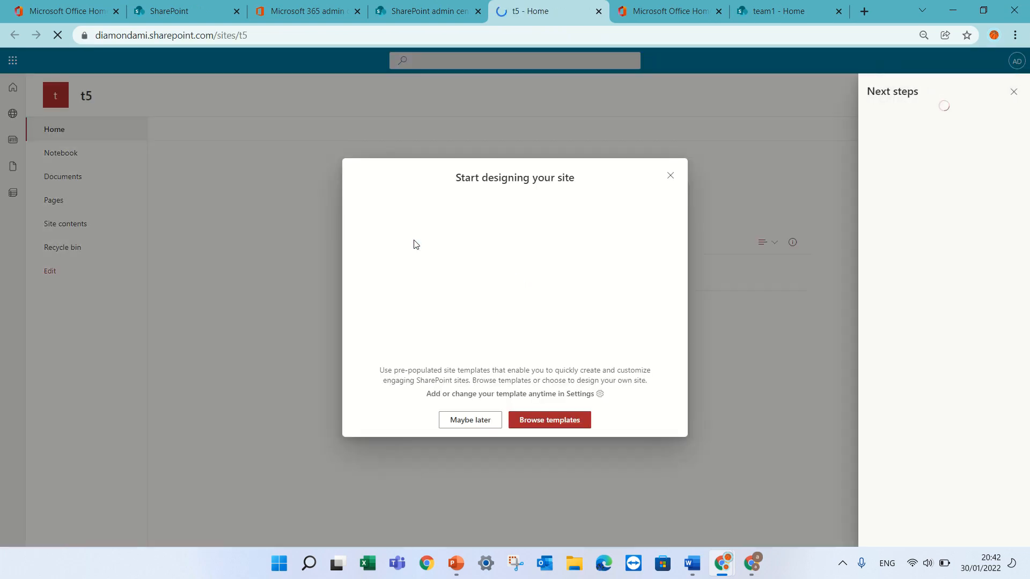
pyautogui.click(671, 178)
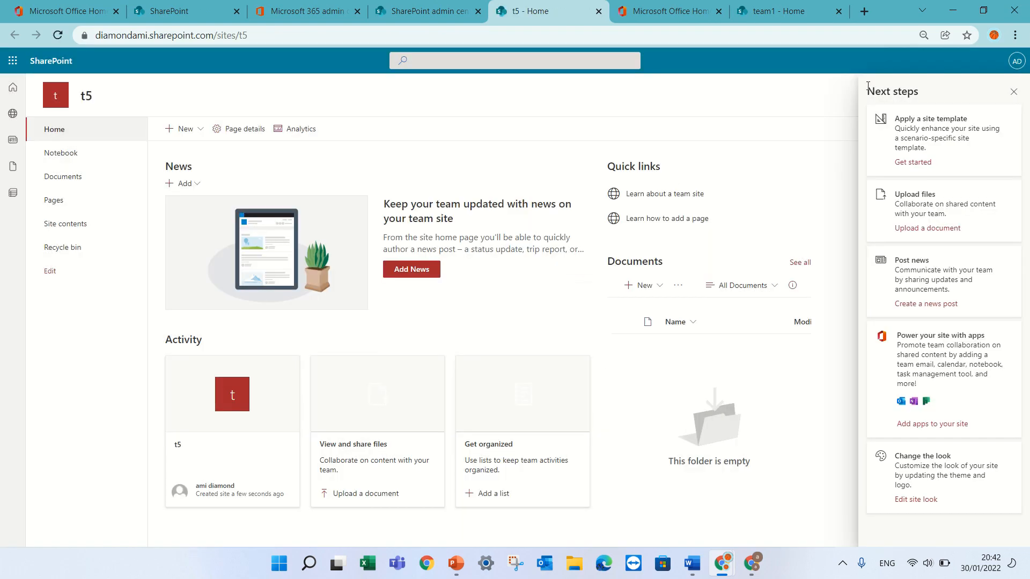
pyautogui.click(1014, 92)
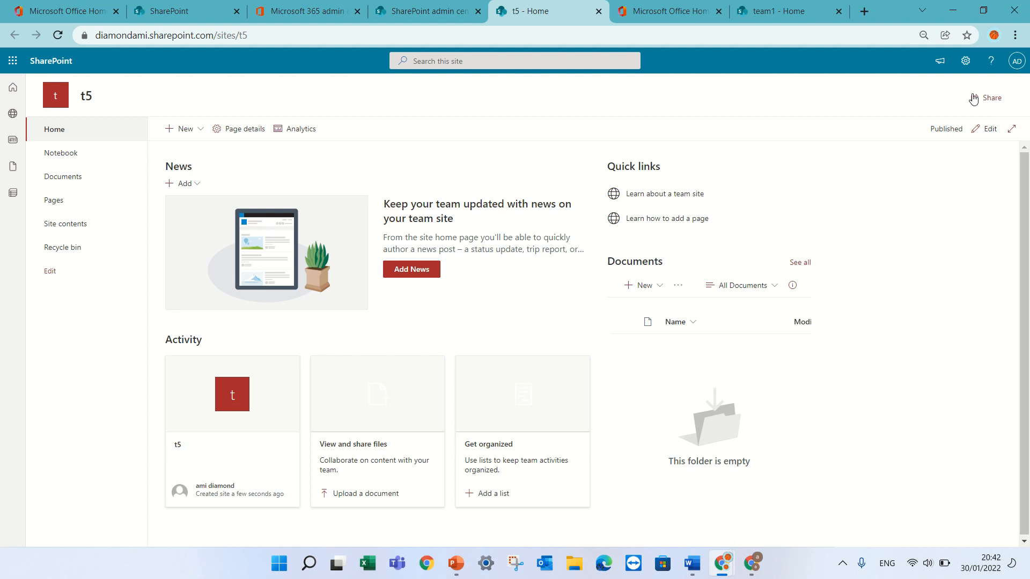
# - Open the t5 site's permissions and go to its advanced permissions settings
pyautogui.click(965, 61)
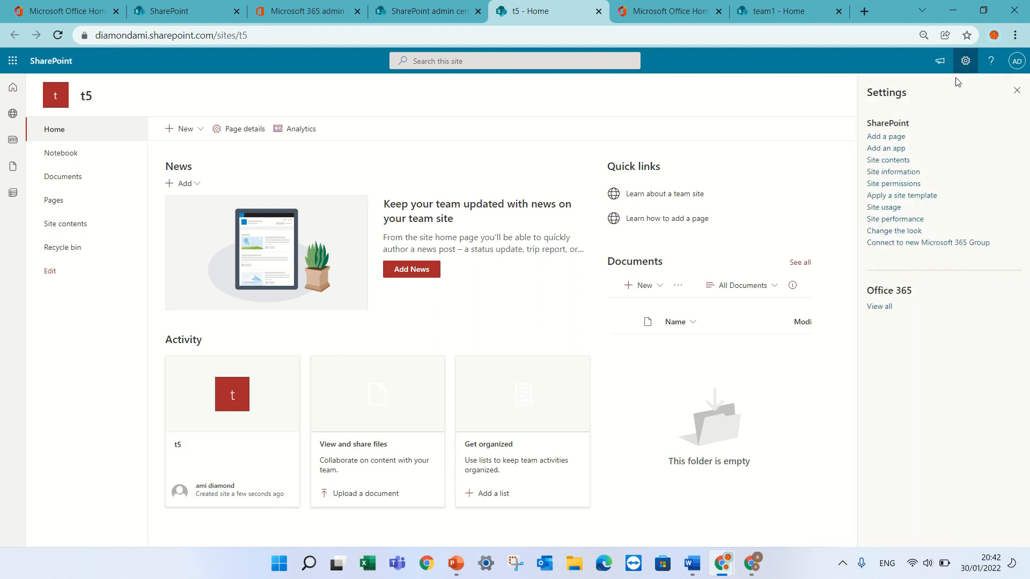
pyautogui.click(915, 185)
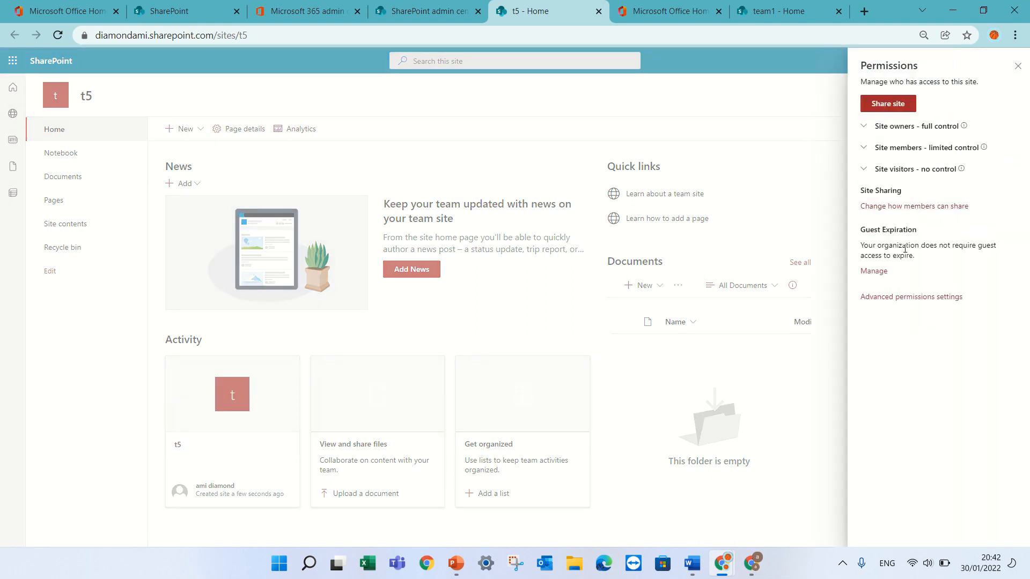
pyautogui.click(898, 304)
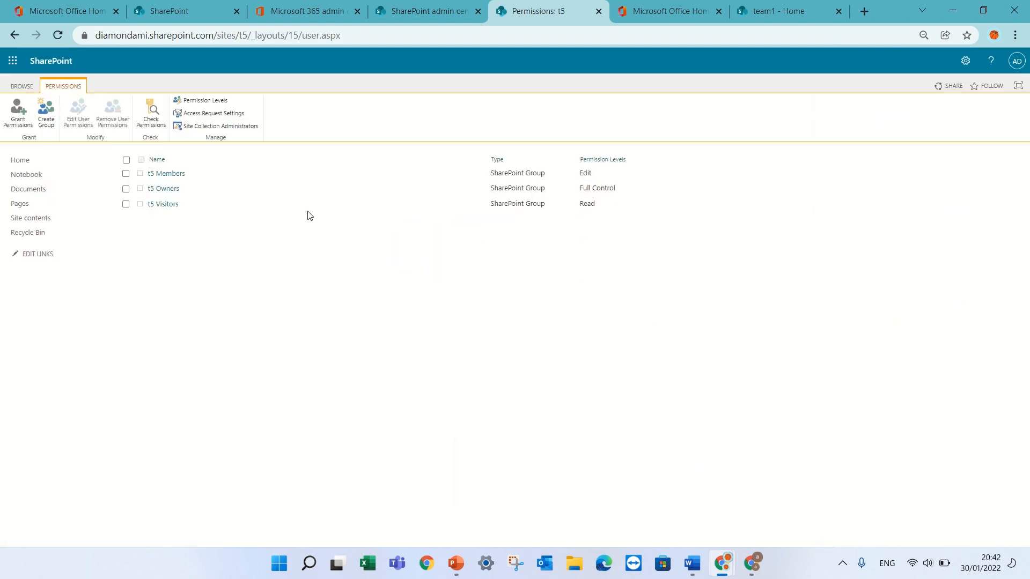
# - Grant a colleague access to the t5 site with the t5 Members [Edit] permission level and an email invitation
pyautogui.click(30, 109)
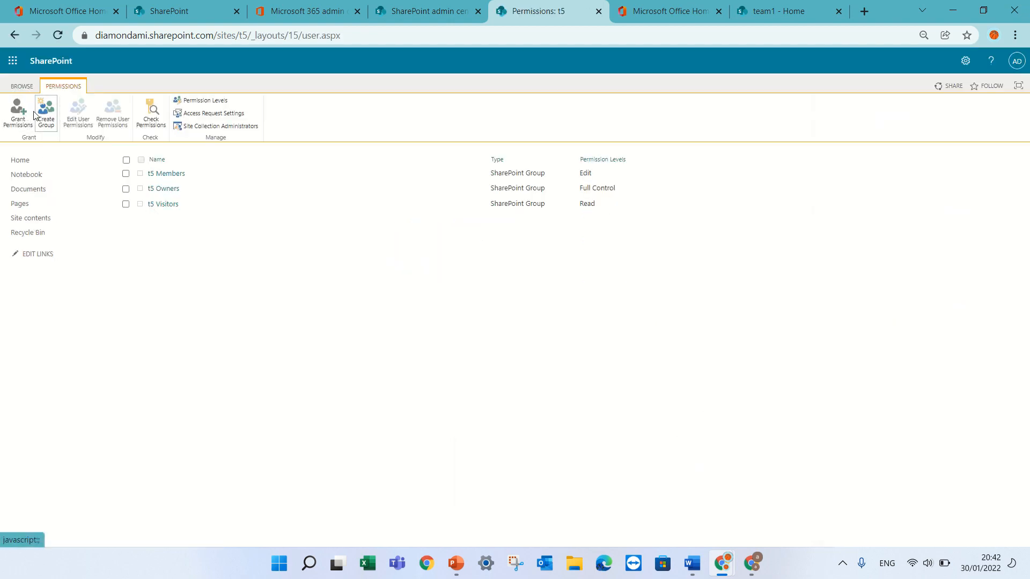
pyautogui.write('a')
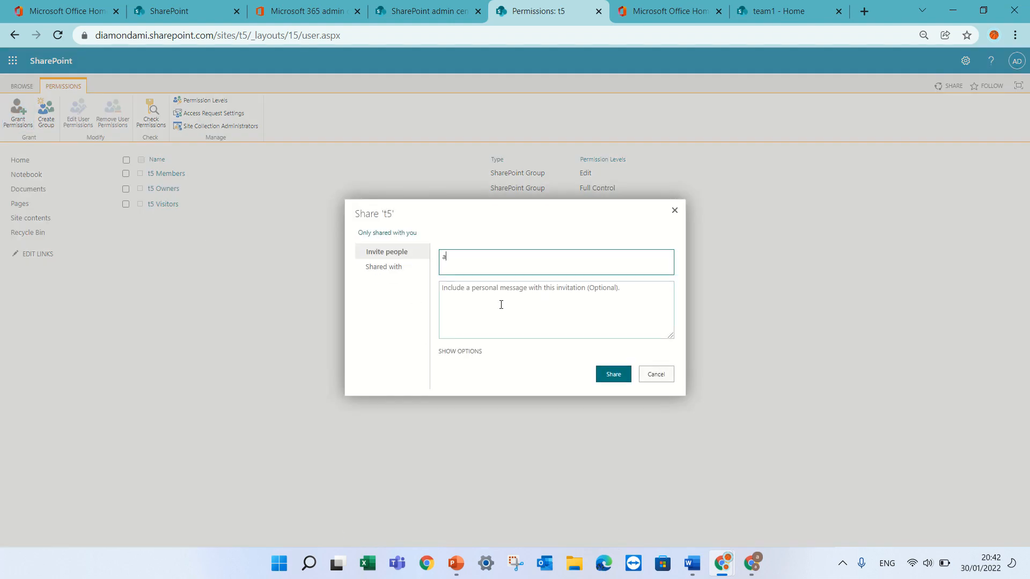
pyautogui.write('lew')
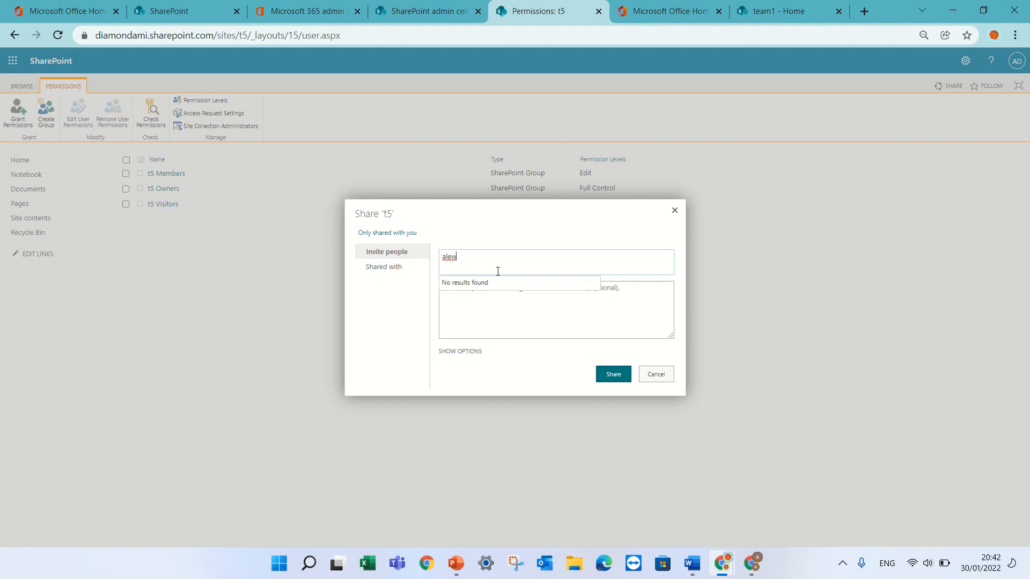
pyautogui.press('BackSpace')
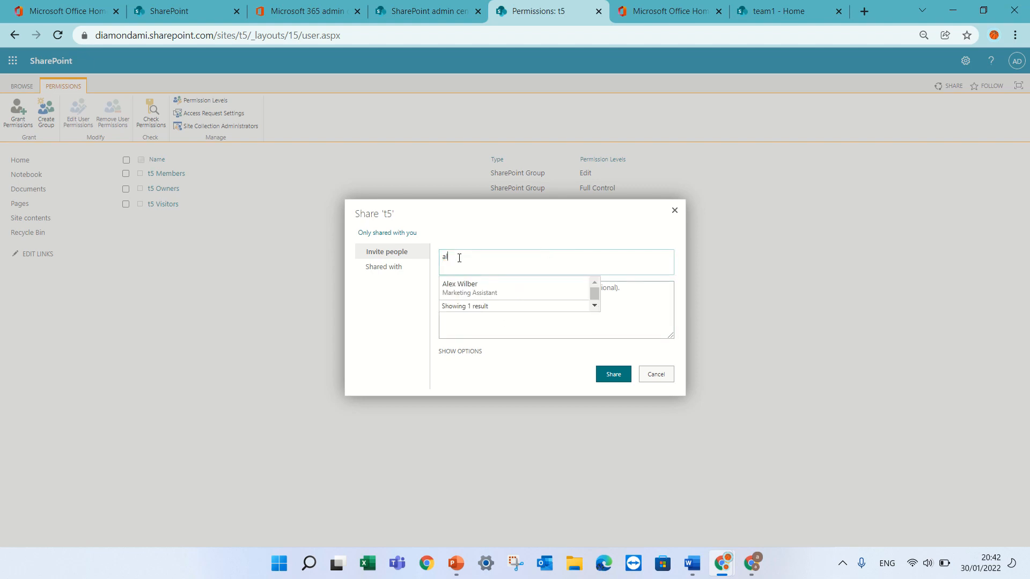
pyautogui.click(454, 290)
pyautogui.click(469, 351)
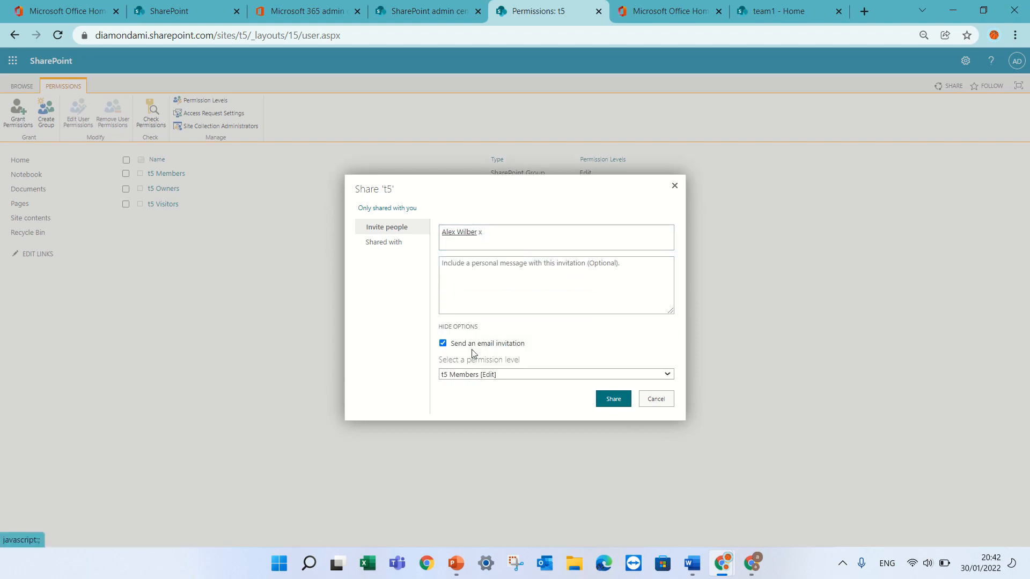
pyautogui.click(522, 374)
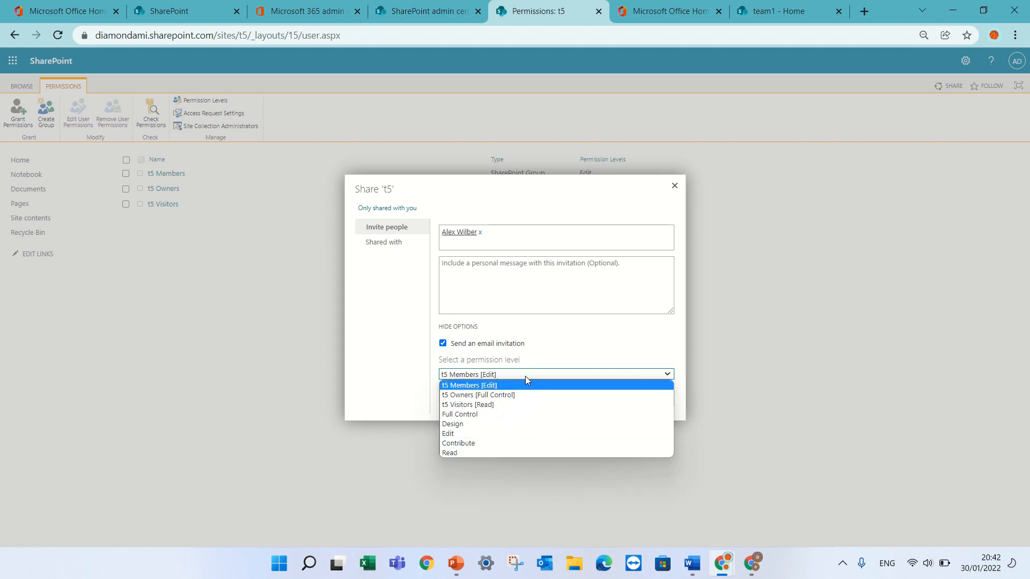
pyautogui.click(523, 385)
pyautogui.click(615, 400)
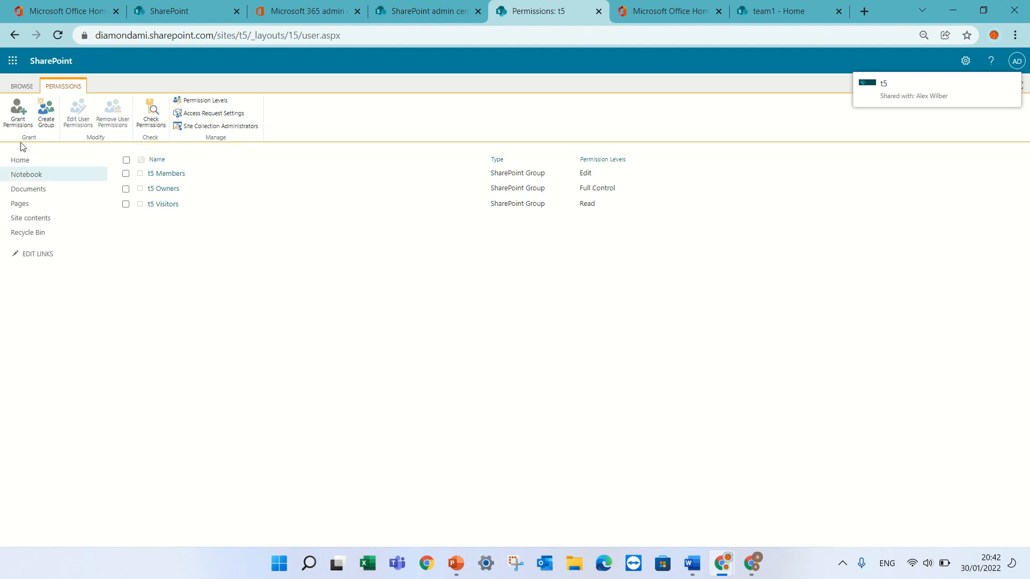
# - From the t5 home page, connect the site to a new private Microsoft 365 group named t5, keeping the suggested member
pyautogui.click(20, 160)
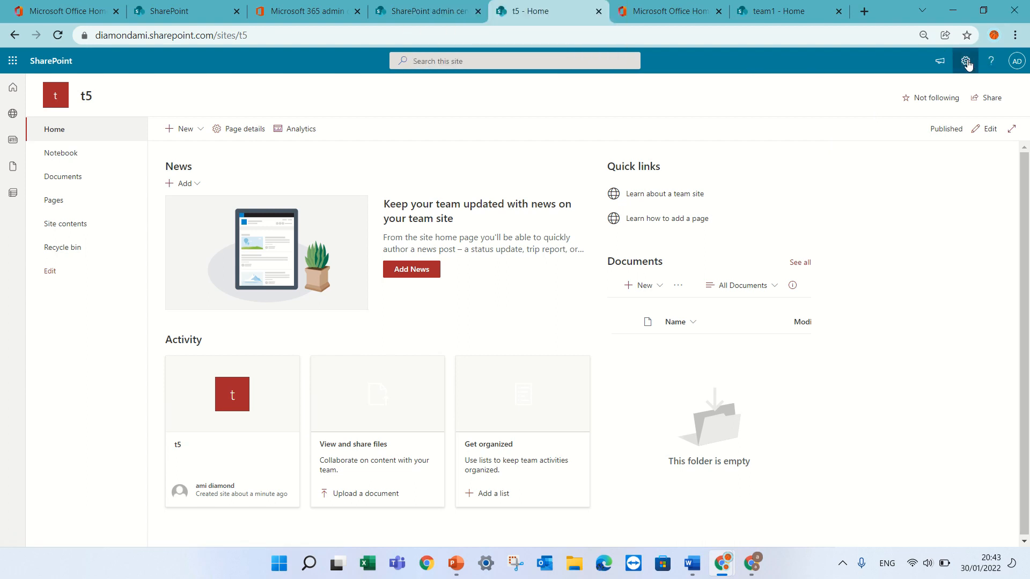
pyautogui.click(966, 63)
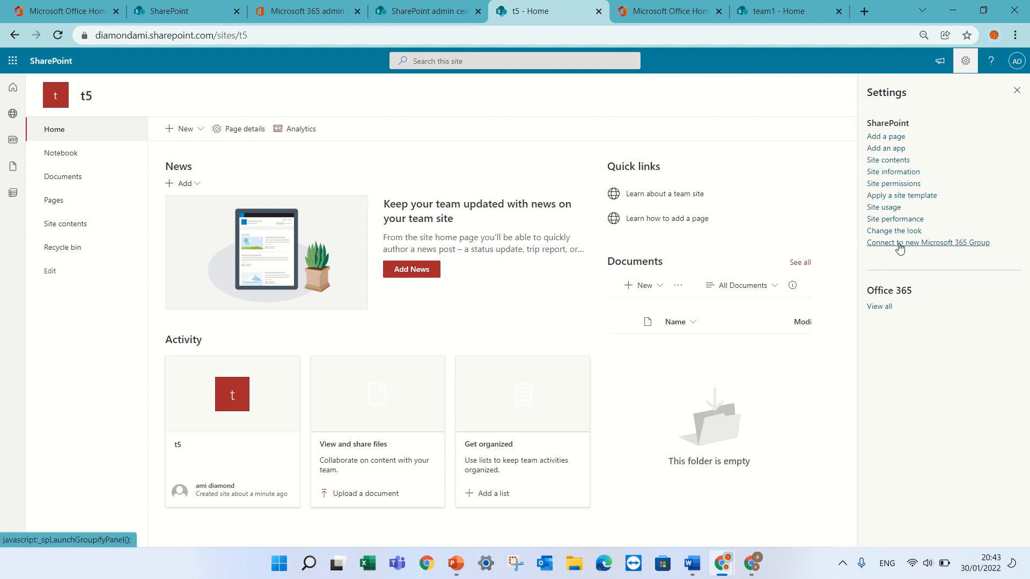
pyautogui.click(937, 244)
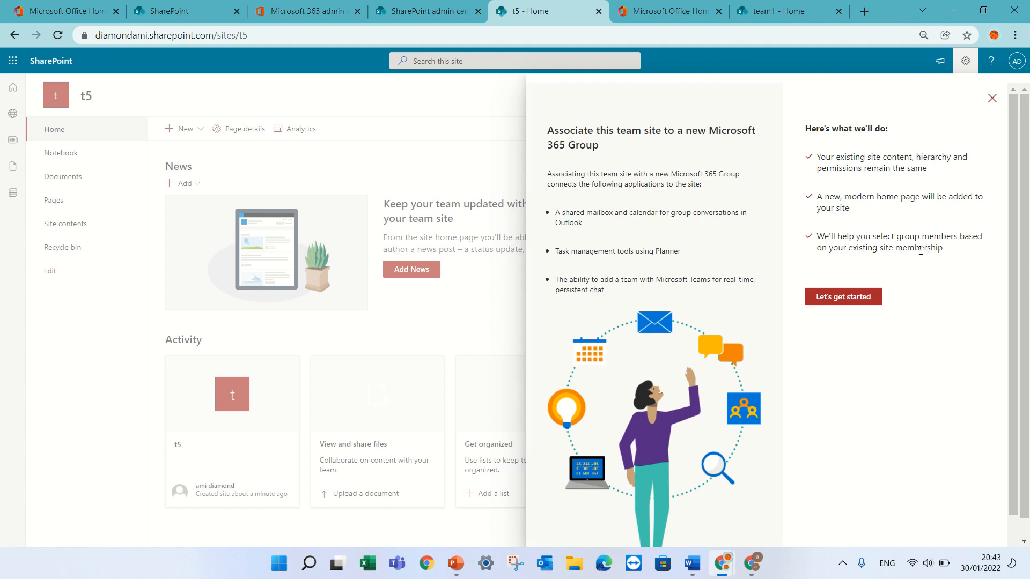
pyautogui.click(865, 299)
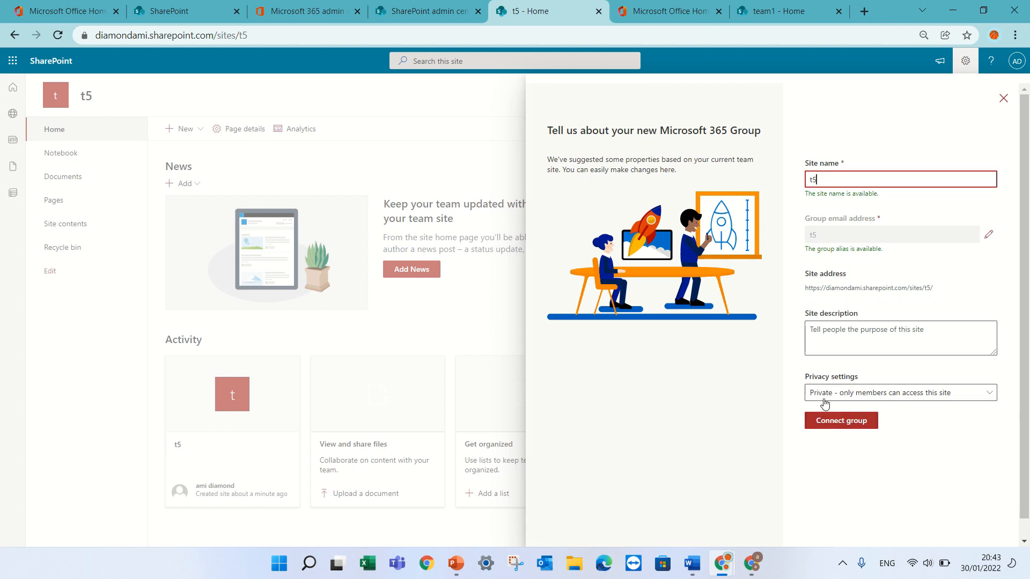
pyautogui.click(833, 396)
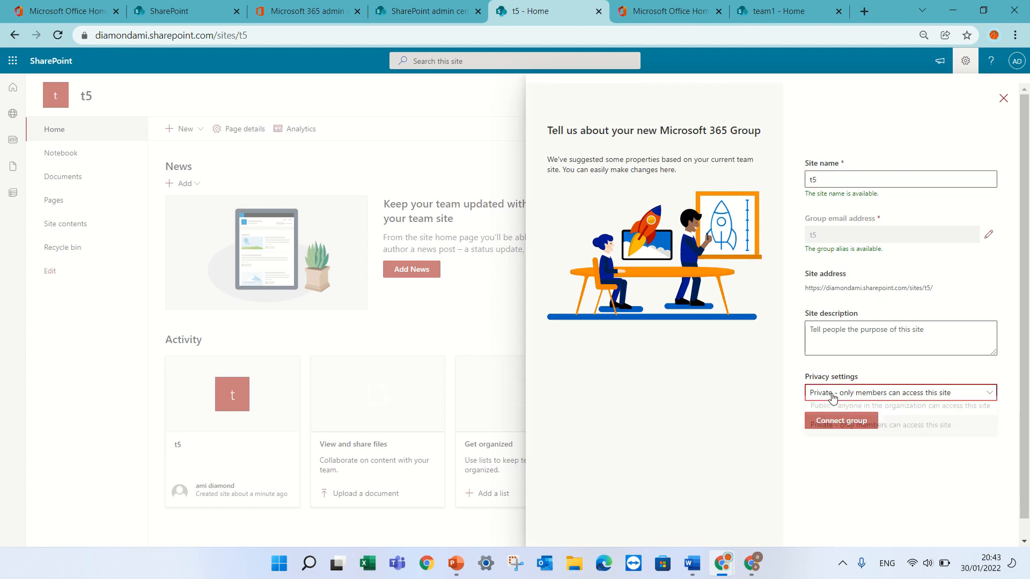
pyautogui.click(886, 373)
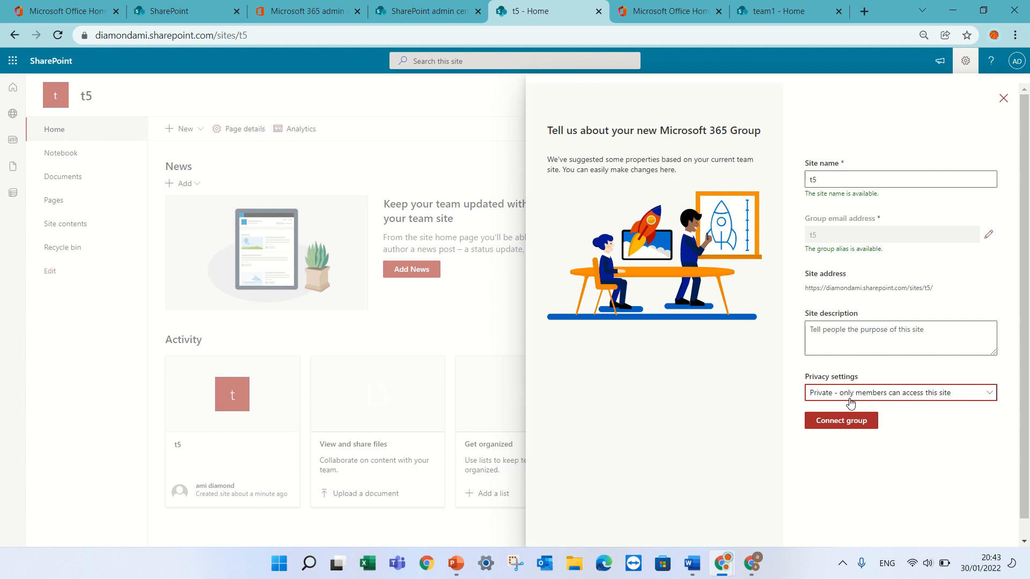
pyautogui.click(835, 423)
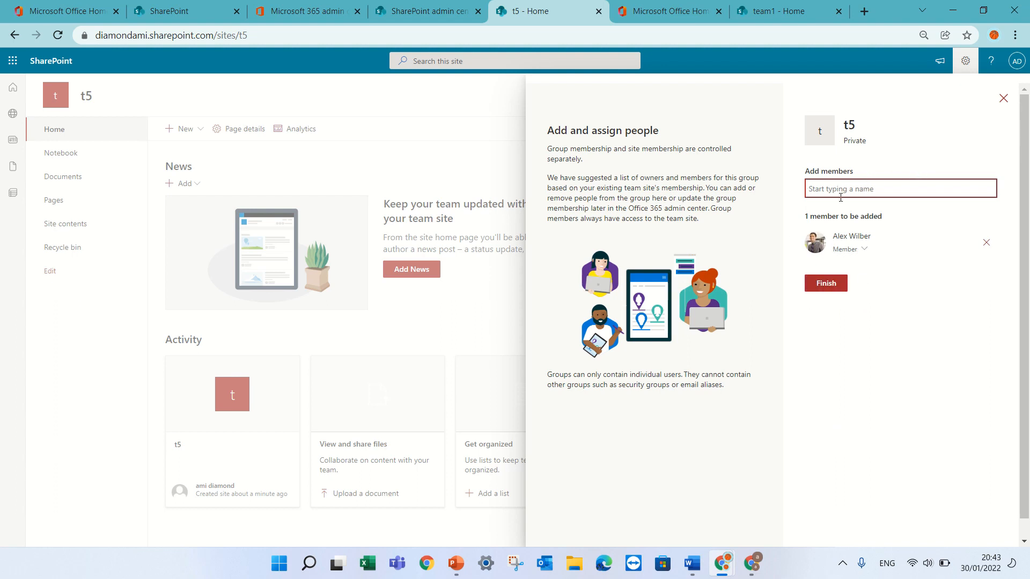
pyautogui.click(830, 286)
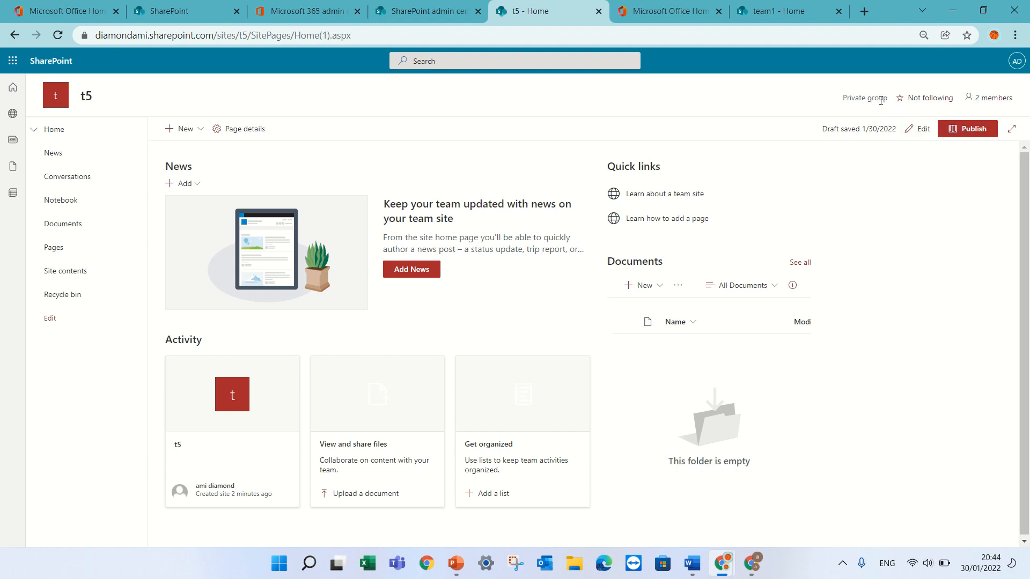
# - Review the t5 site's group membership and its available site settings, closing each one after viewing
pyautogui.click(989, 100)
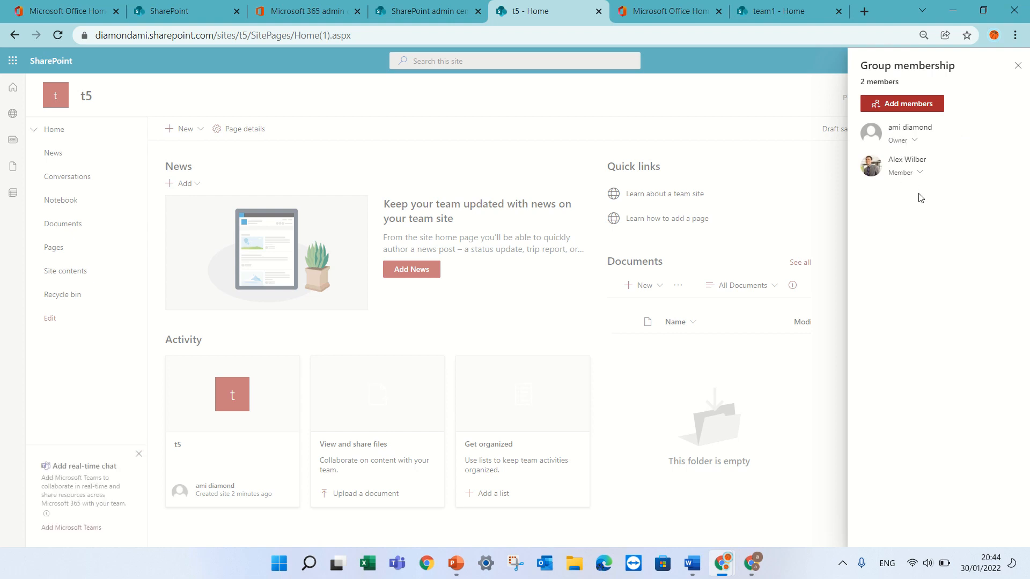
pyautogui.moveTo(923, 163)
pyautogui.click(1017, 65)
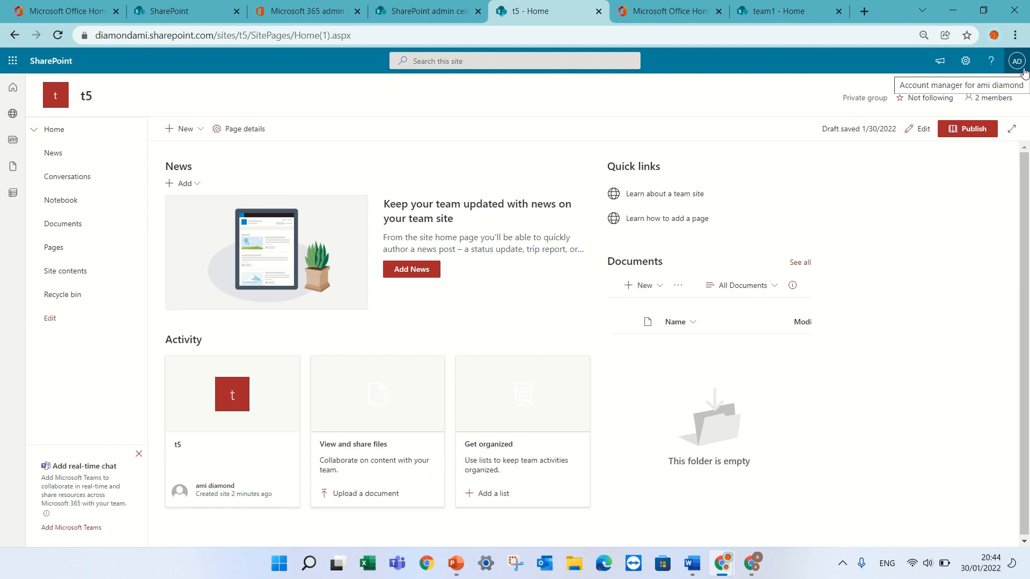
pyautogui.click(965, 62)
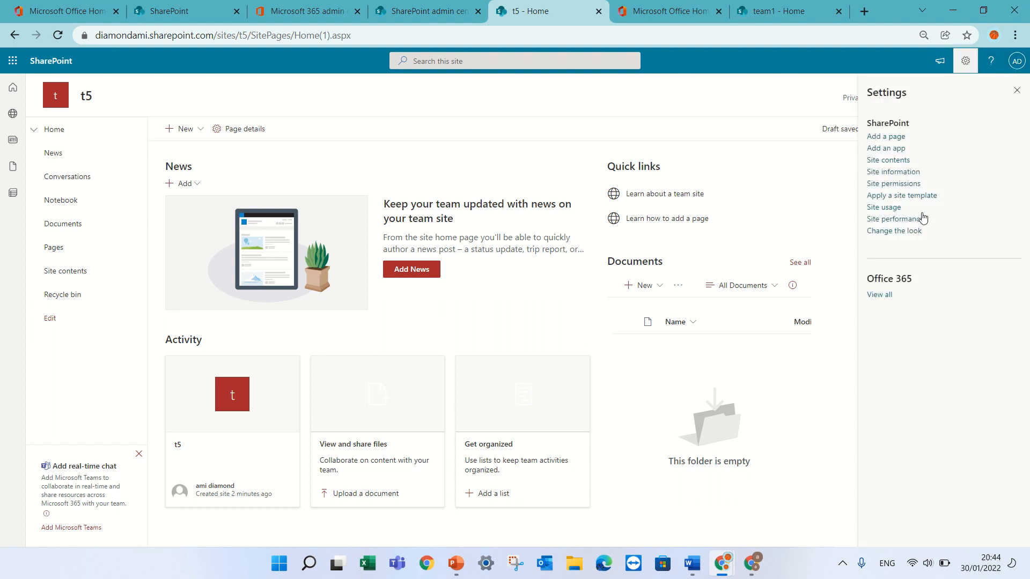
pyautogui.click(1016, 91)
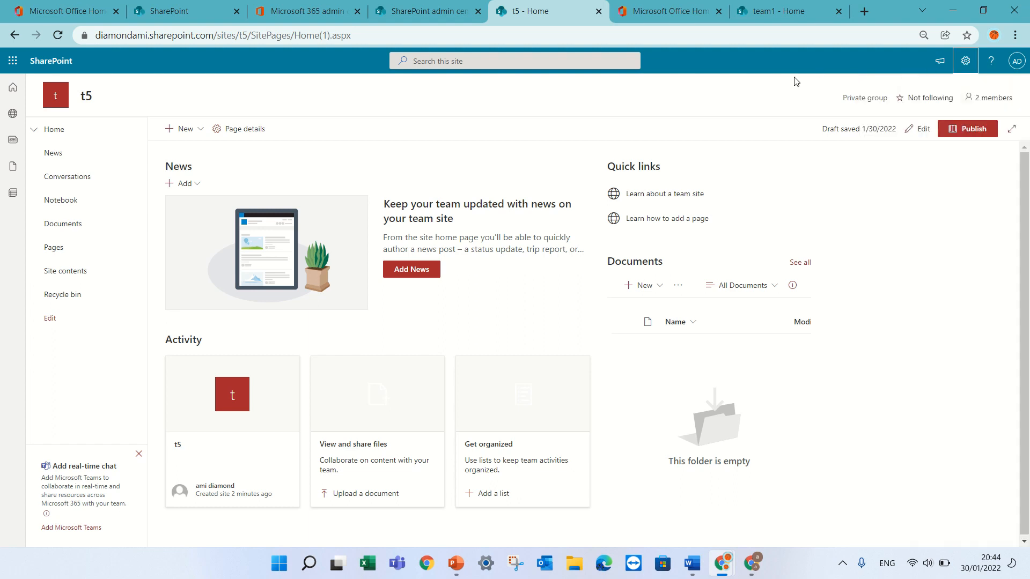
# - Go from the SharePoint start page through the Microsoft 365 admin center to the SharePoint admin center's active sites
pyautogui.click(170, 12)
pyautogui.click(78, 11)
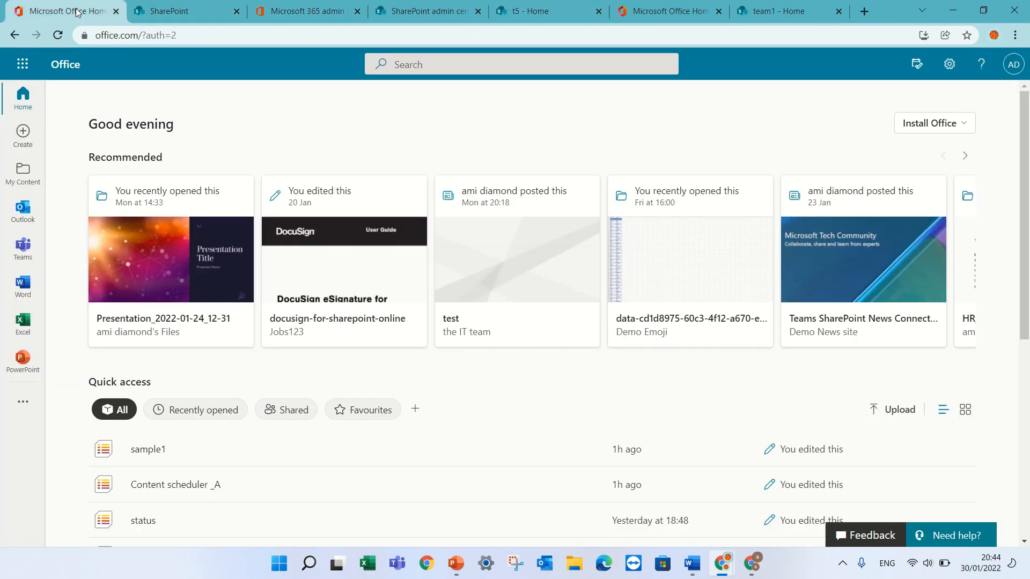
pyautogui.click(170, 12)
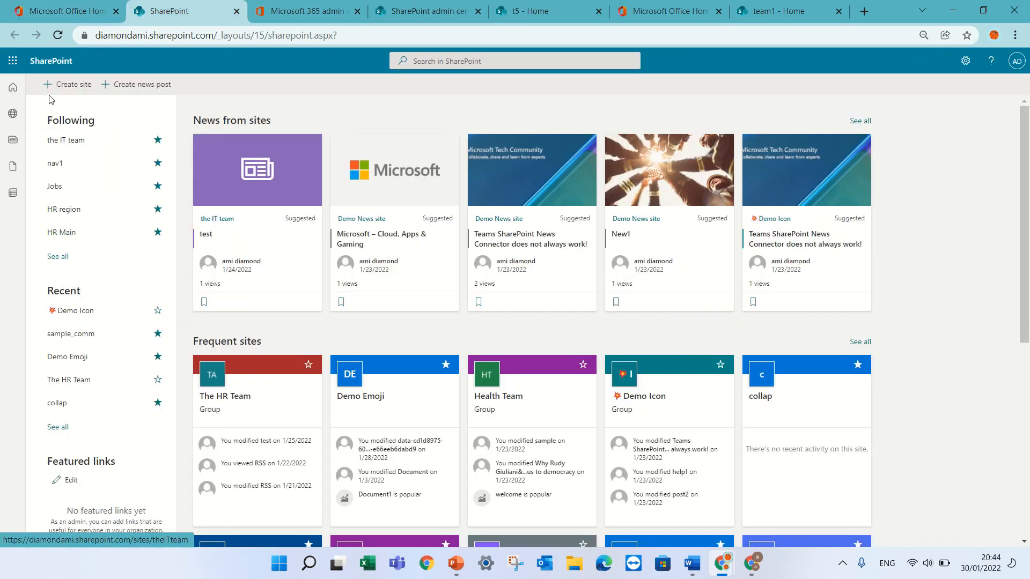
pyautogui.click(13, 61)
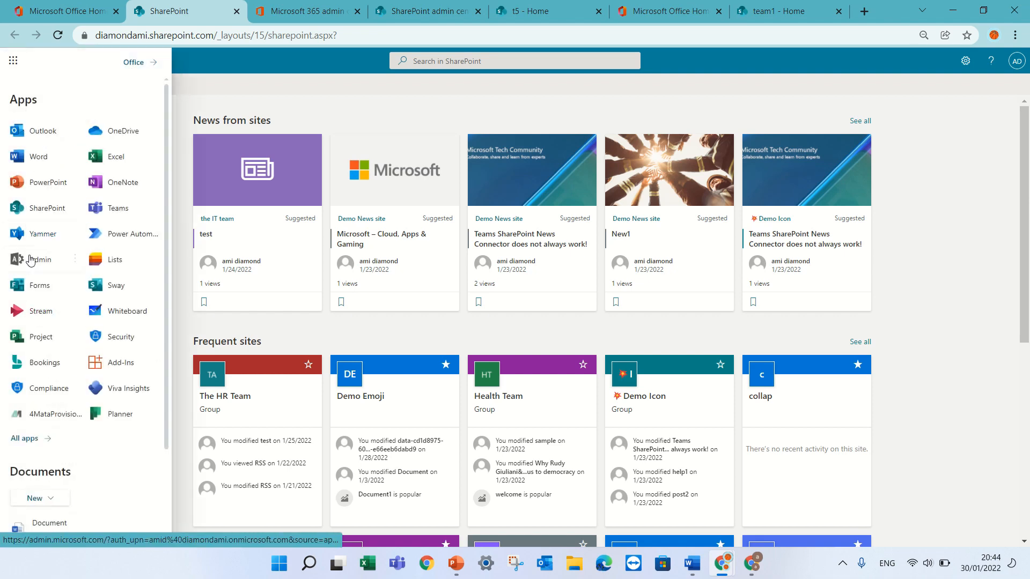
pyautogui.click(46, 256)
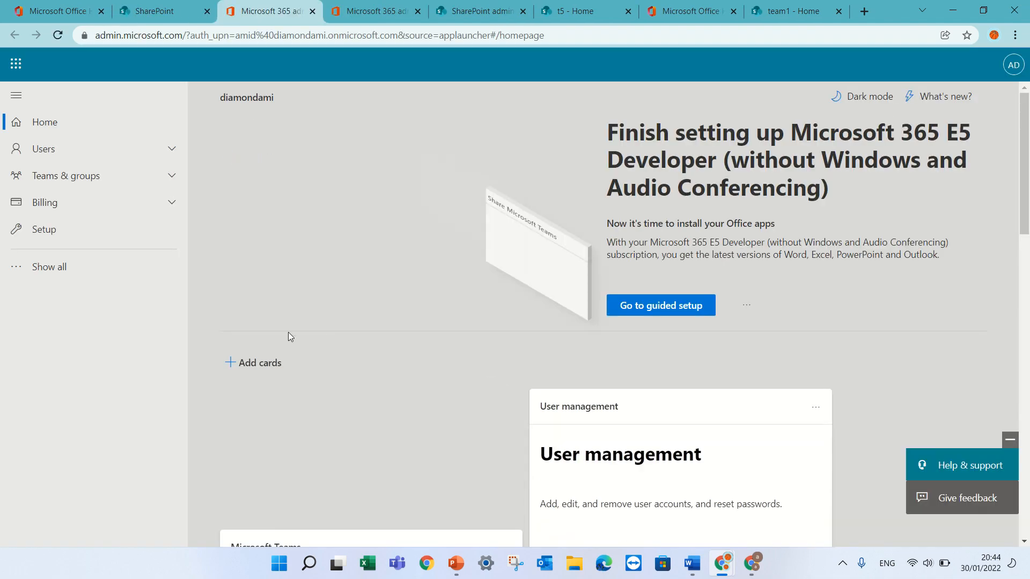
pyautogui.click(32, 270)
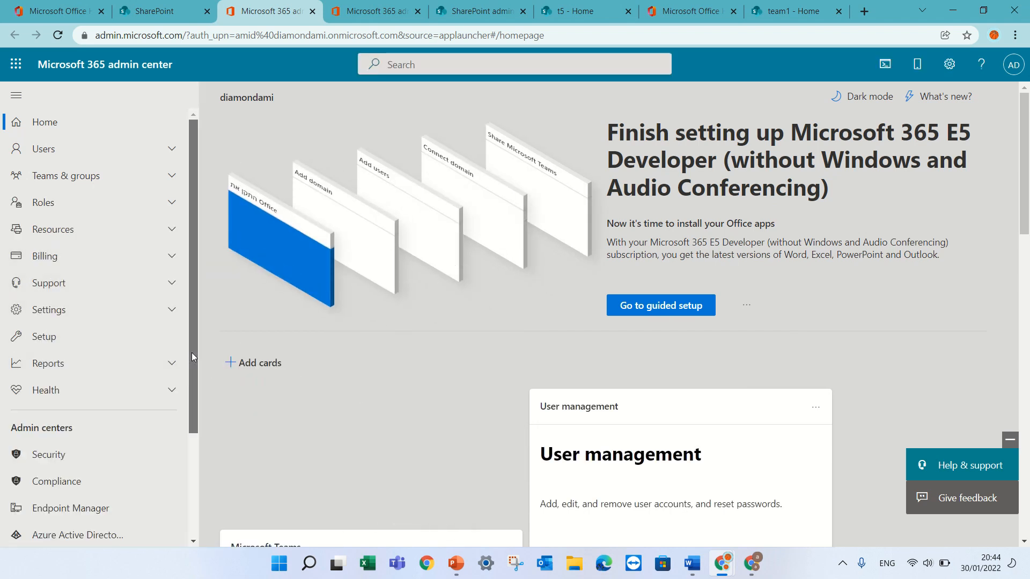
pyautogui.scroll(-2, 192, 430)
pyautogui.click(78, 483)
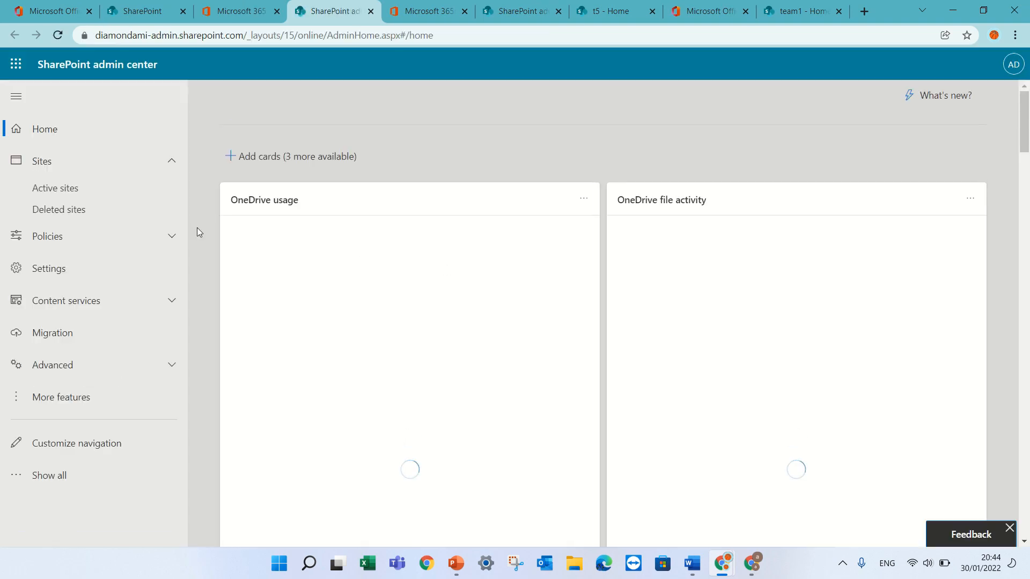
pyautogui.click(129, 192)
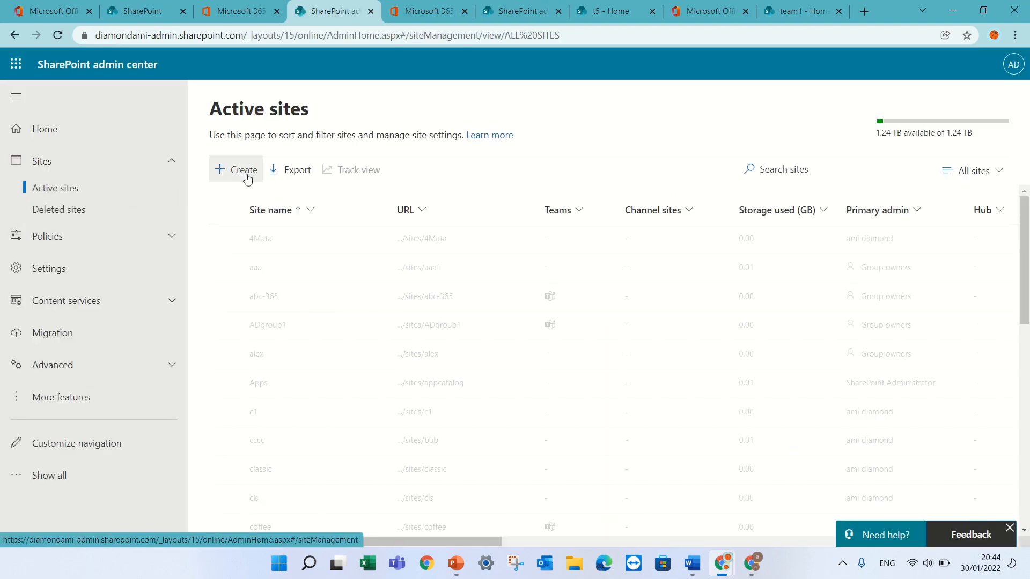
# - Start creating a site with other options and choose More templates to reach the Create Site Collection form
pyautogui.click(238, 176)
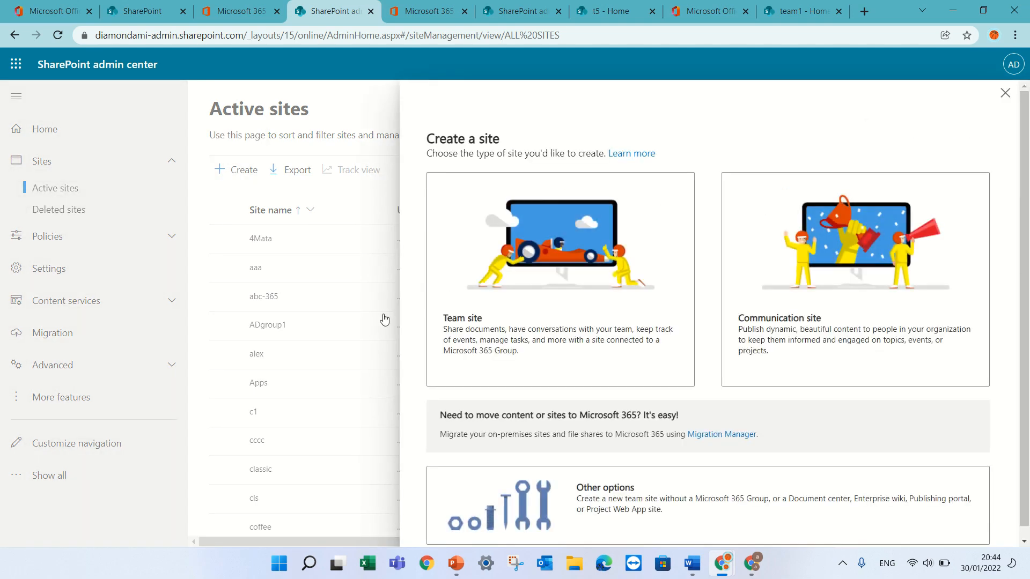
pyautogui.click(630, 502)
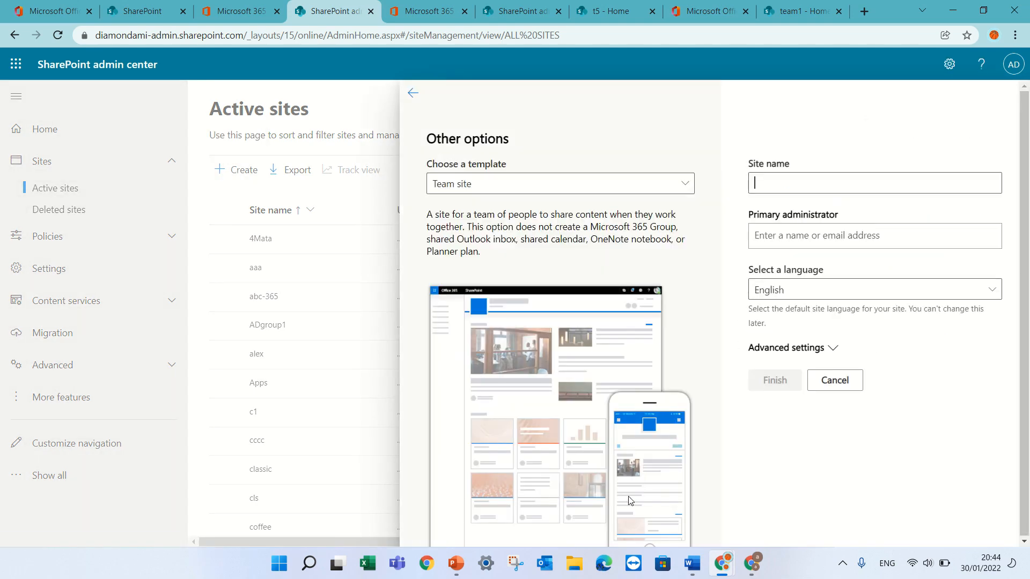
pyautogui.click(633, 198)
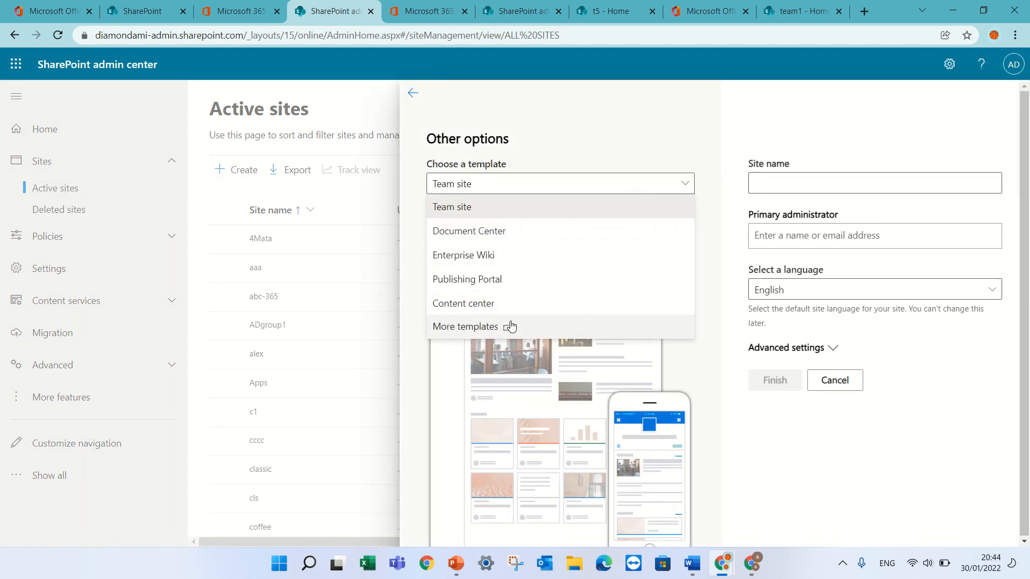
pyautogui.click(484, 330)
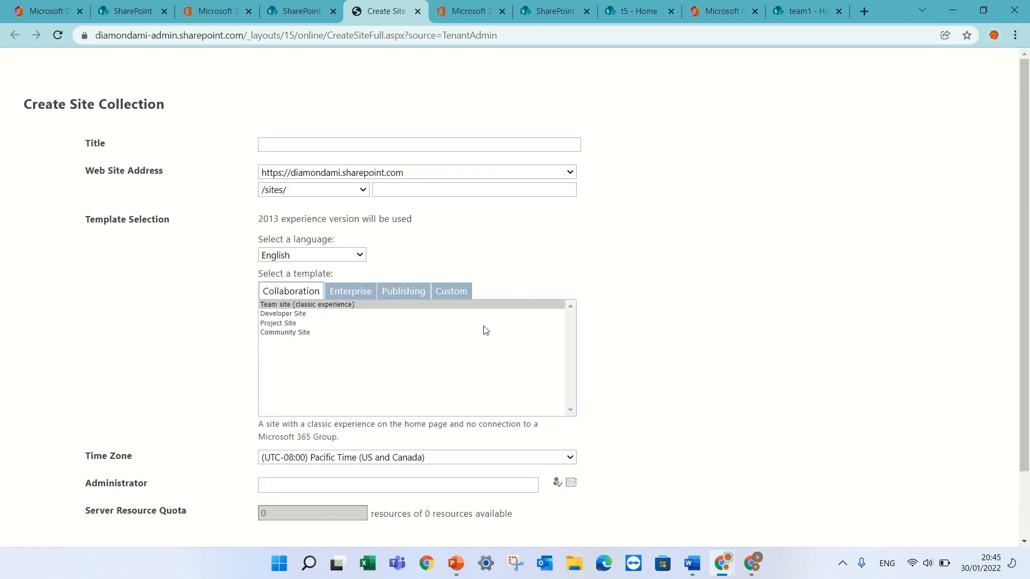
# - Title the new classic team site collection cll and set its web address to /sites/cll
pyautogui.click(310, 142)
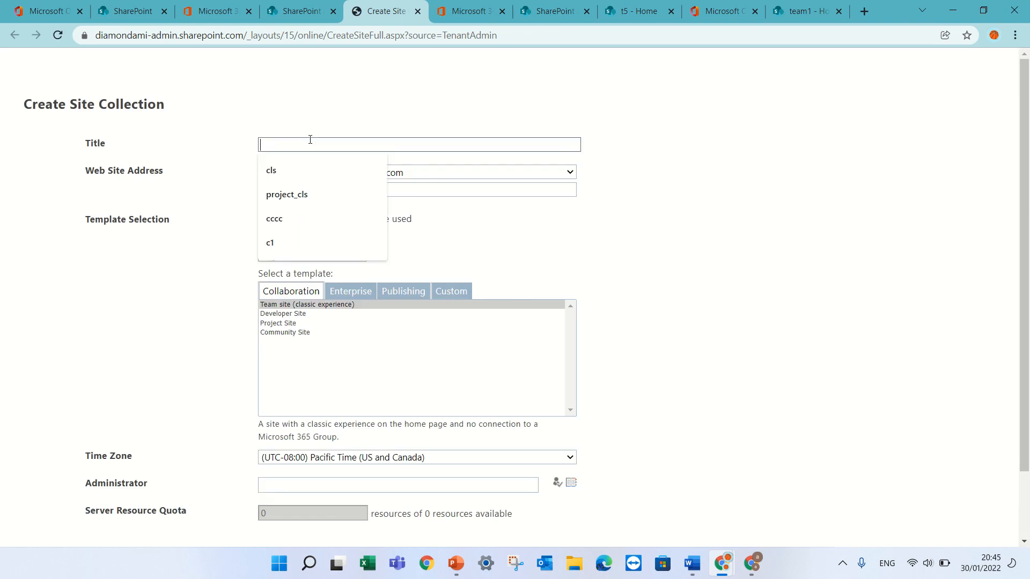
pyautogui.write('cll')
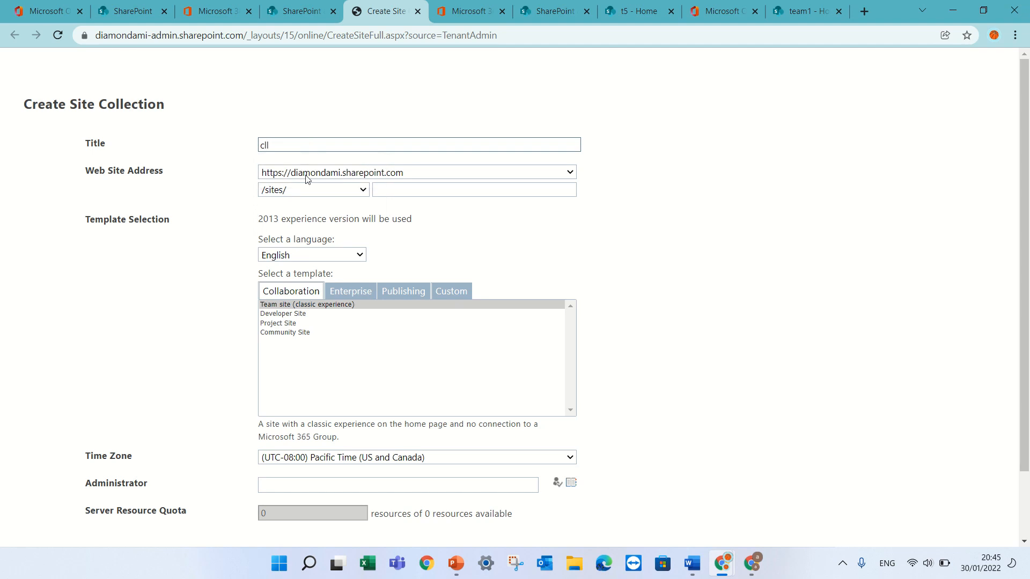
pyautogui.click(406, 191)
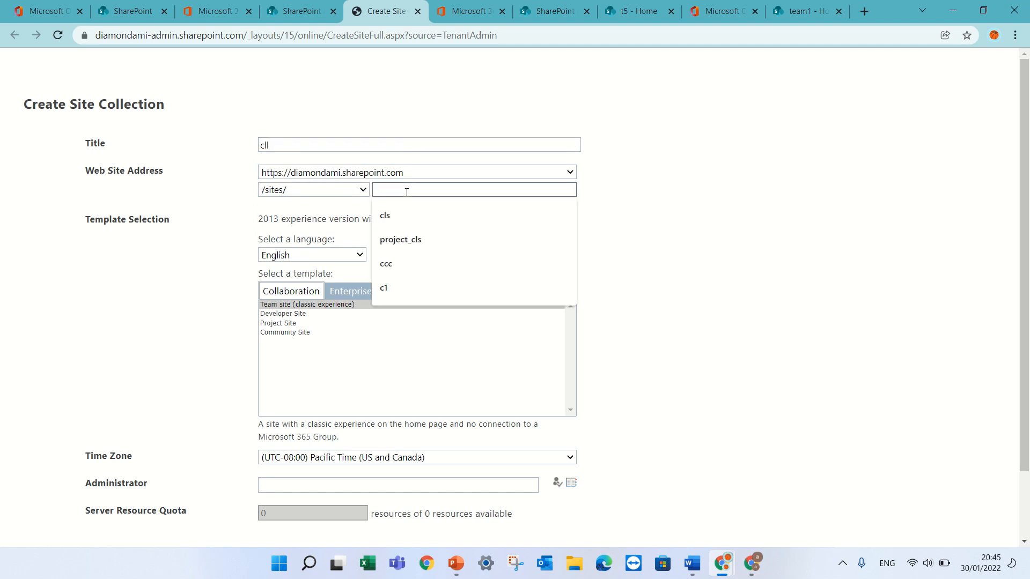
pyautogui.write('cll')
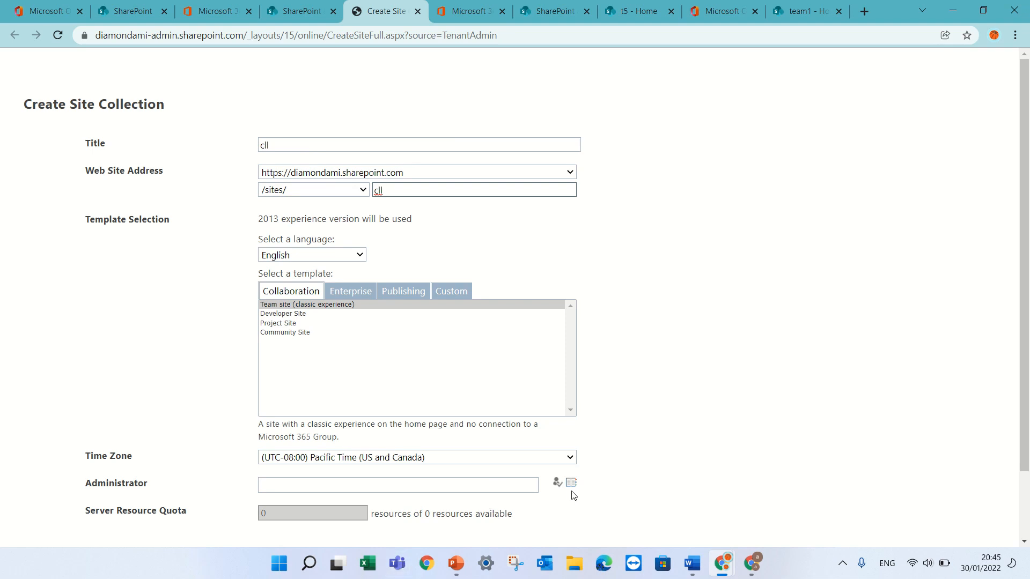
# - Find your own account in the directory, assign it as the site's administrator, and create the site collection
pyautogui.click(570, 482)
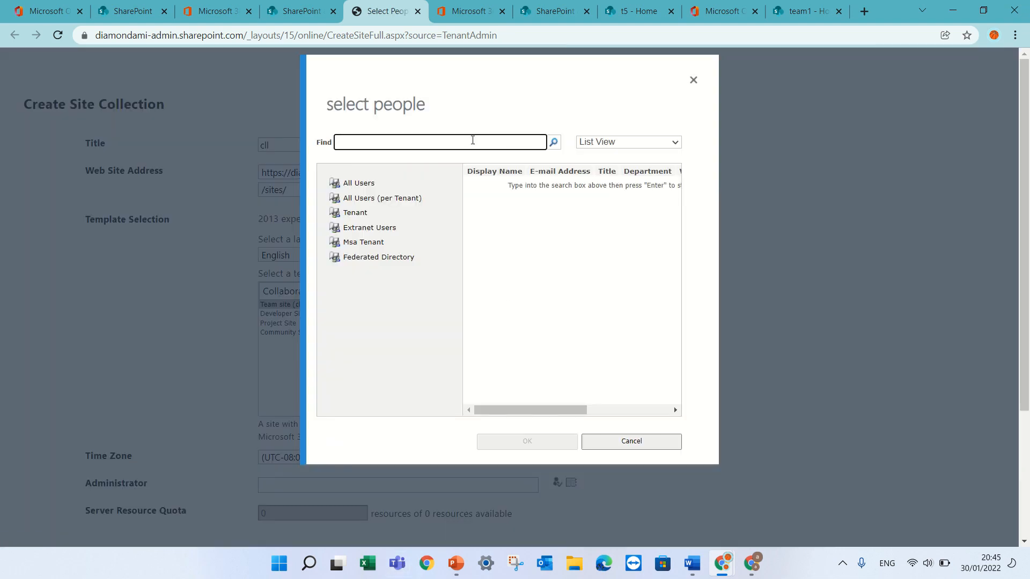
pyautogui.click(472, 140)
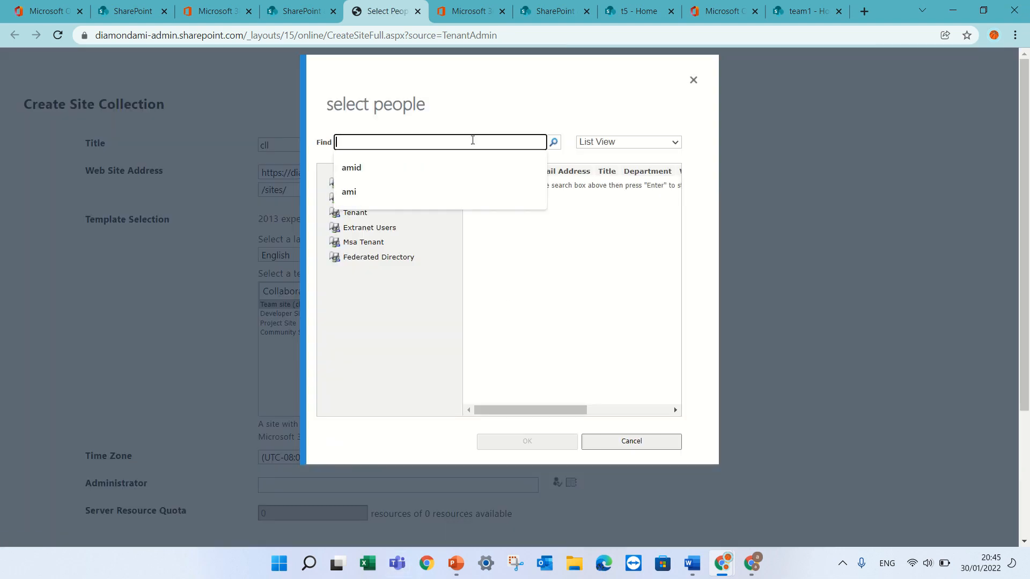
pyautogui.click(368, 161)
pyautogui.click(554, 141)
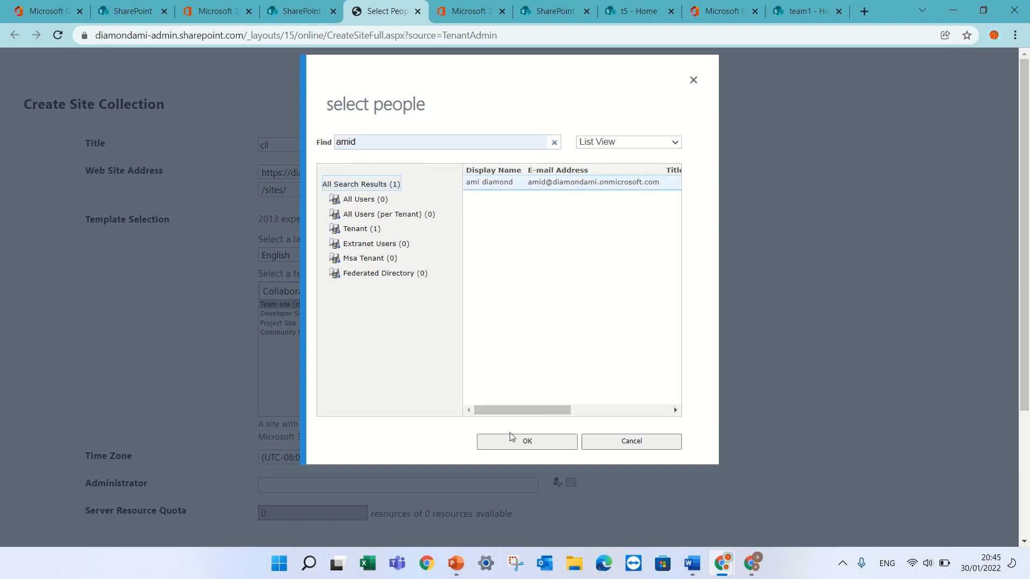
pyautogui.click(524, 444)
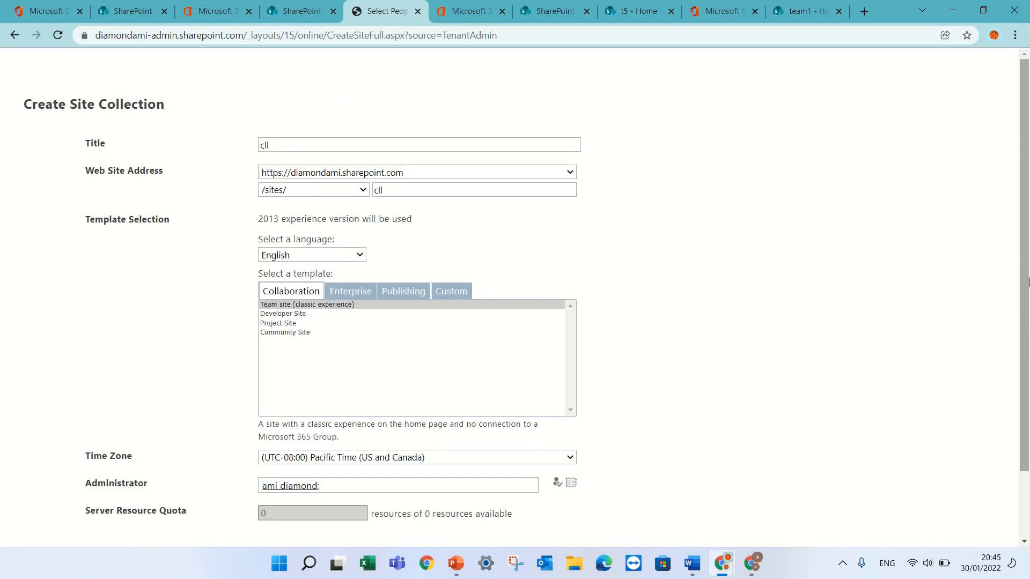
pyautogui.scroll(-2, 1028, 282)
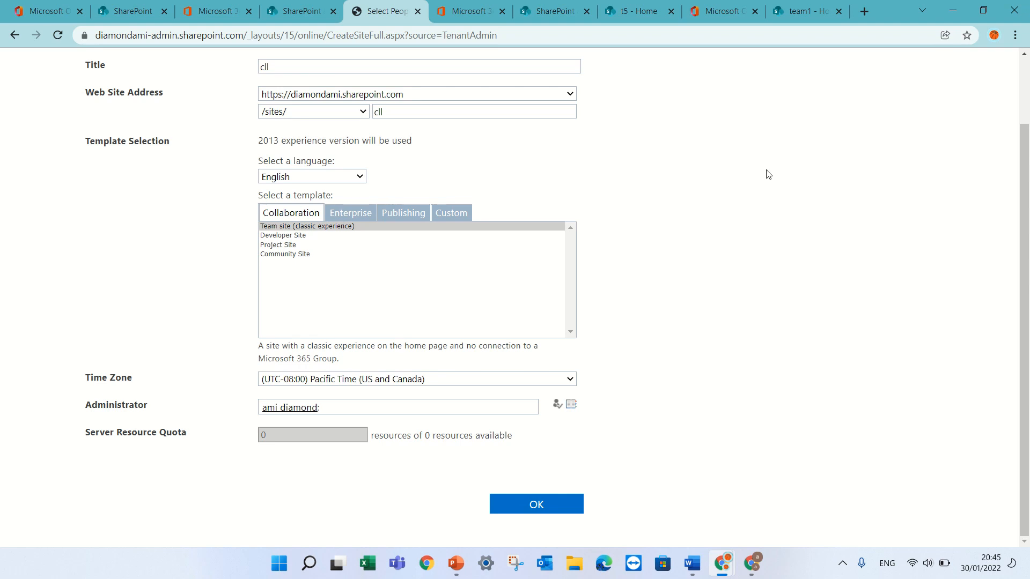
pyautogui.click(537, 511)
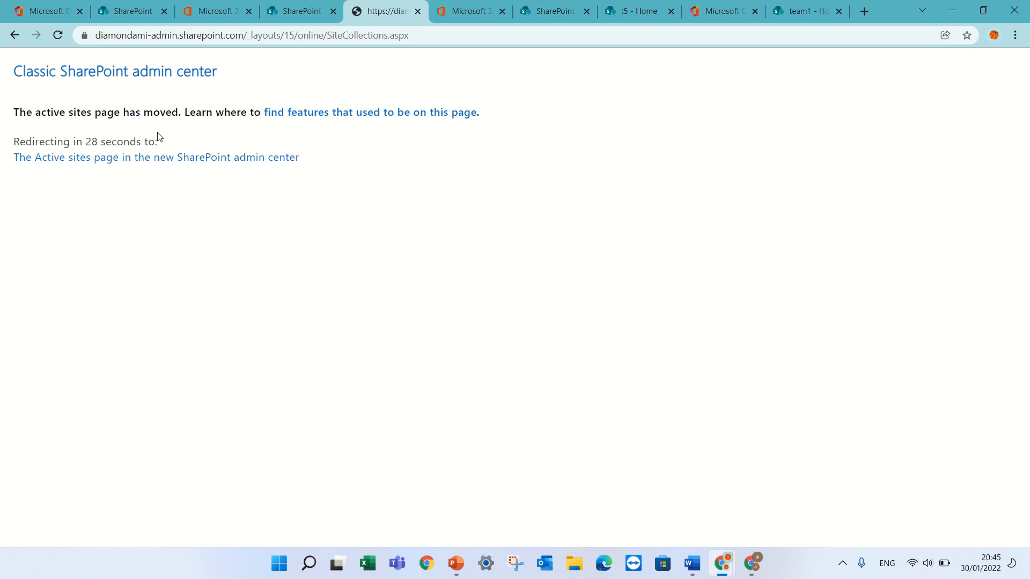
# - Go to the Active sites page in the new SharePoint admin center and search the classic sites for cll
pyautogui.click(114, 159)
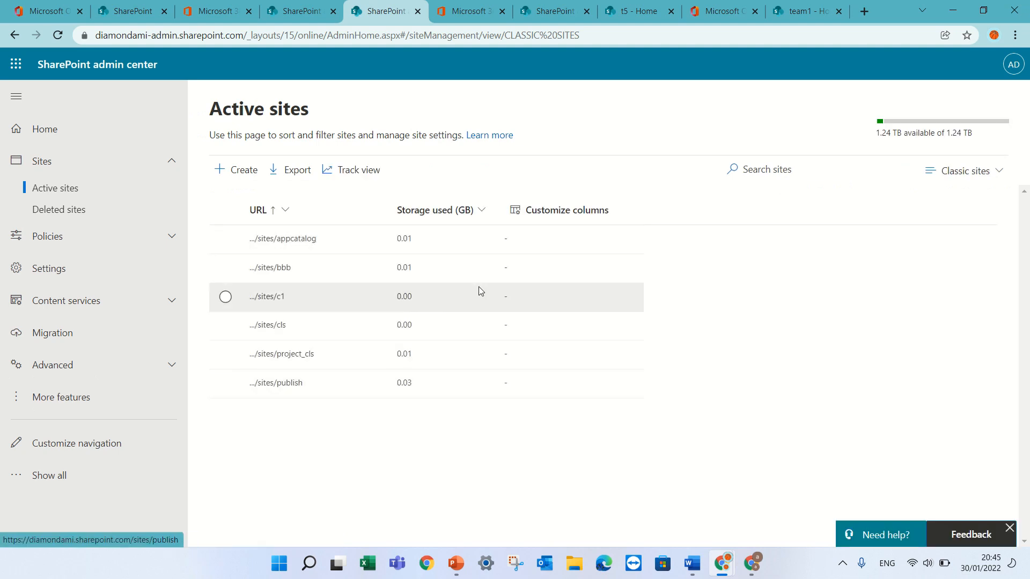
pyautogui.click(767, 170)
pyautogui.write('ca')
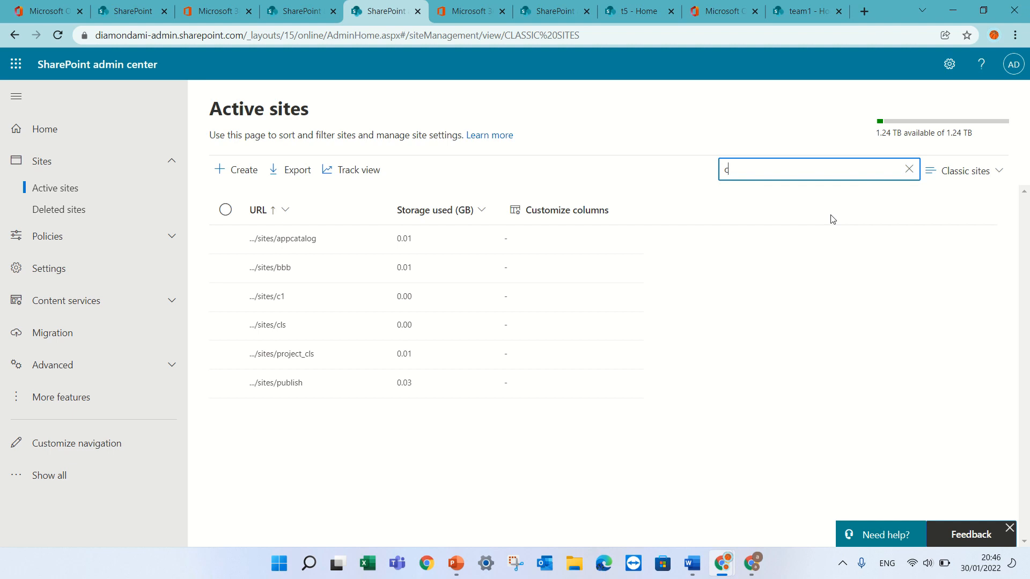
pyautogui.press('Return')
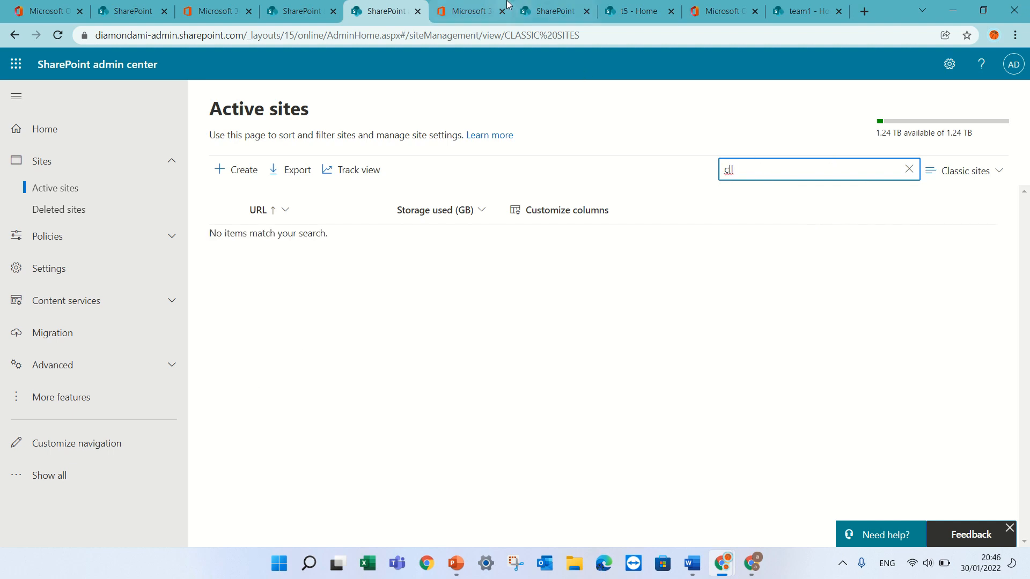
# - Reload the classic sites list and open the cll site
pyautogui.moveTo(506, 3)
pyautogui.click(431, 38)
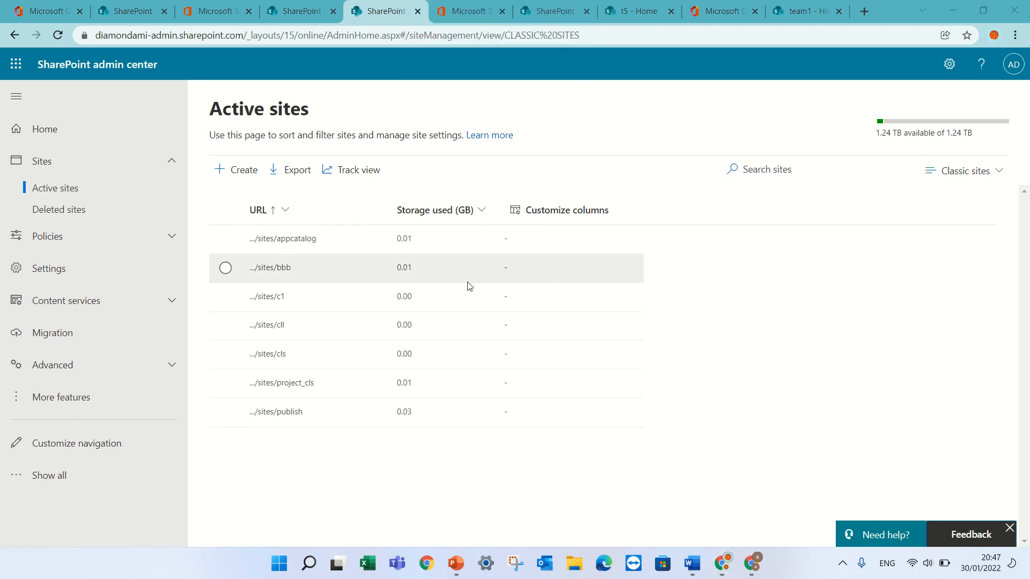
pyautogui.click(269, 326)
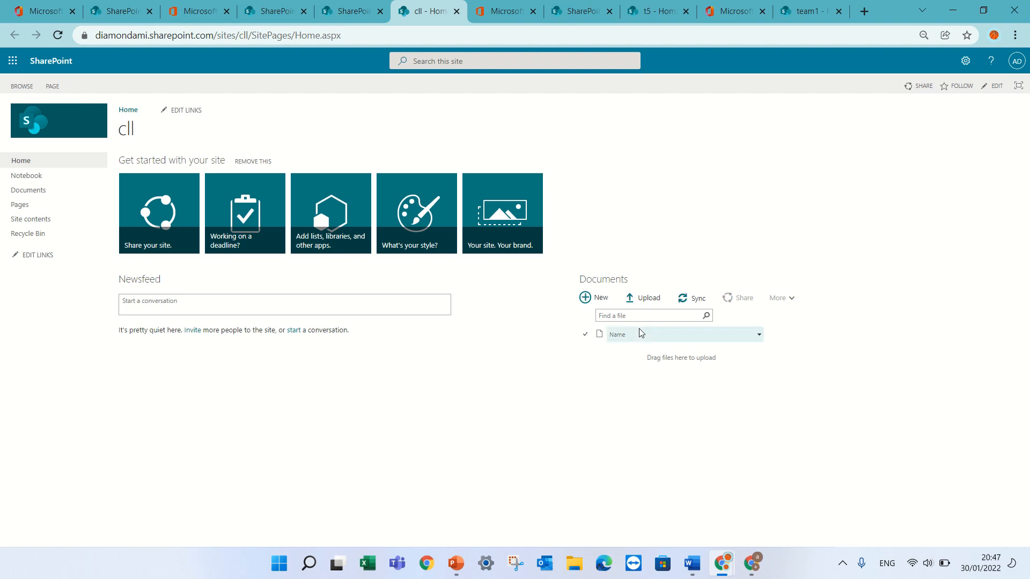
# - Open the cll site's settings and view the groups and permission levels in its site permissions
pyautogui.click(965, 61)
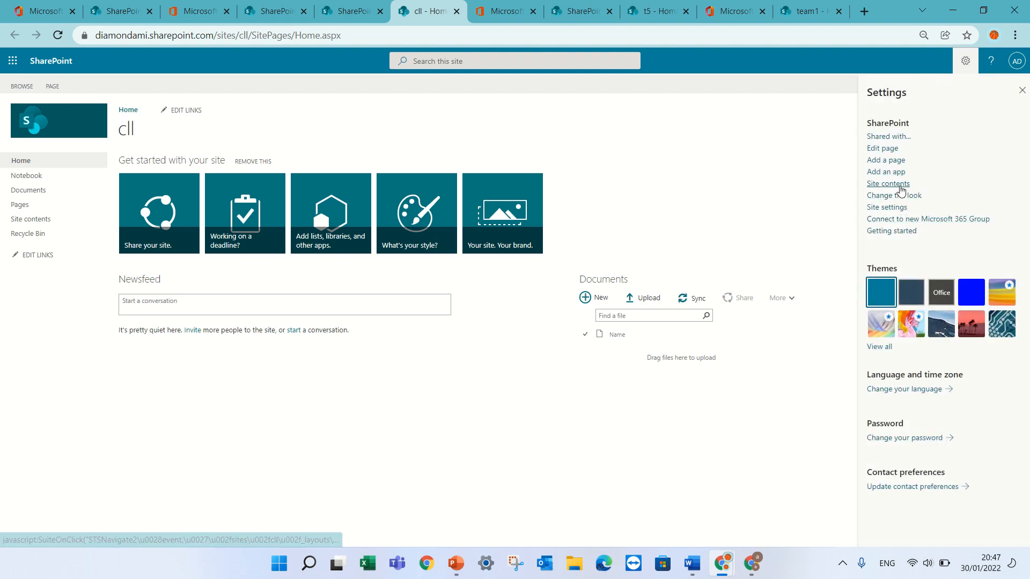
pyautogui.click(903, 208)
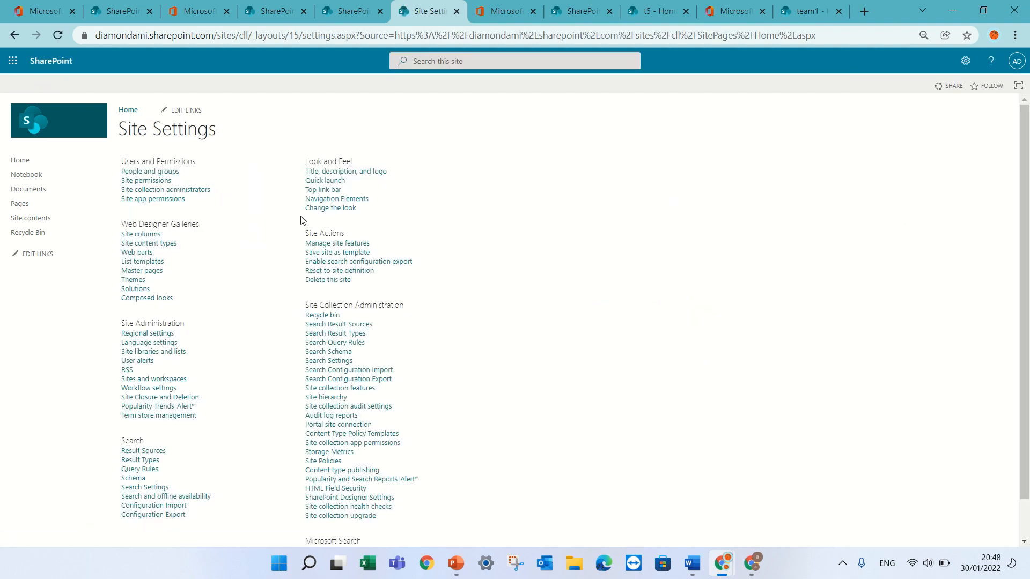
pyautogui.click(153, 183)
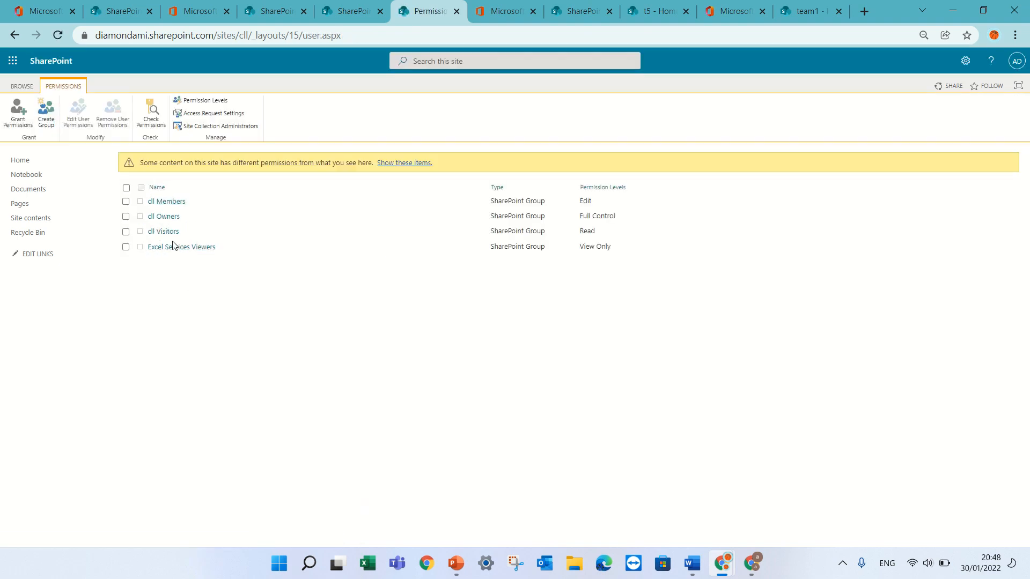
# - Return to the cll site's home page and connect it to a new Microsoft 365 group, keeping the suggested name and private access
pyautogui.click(21, 161)
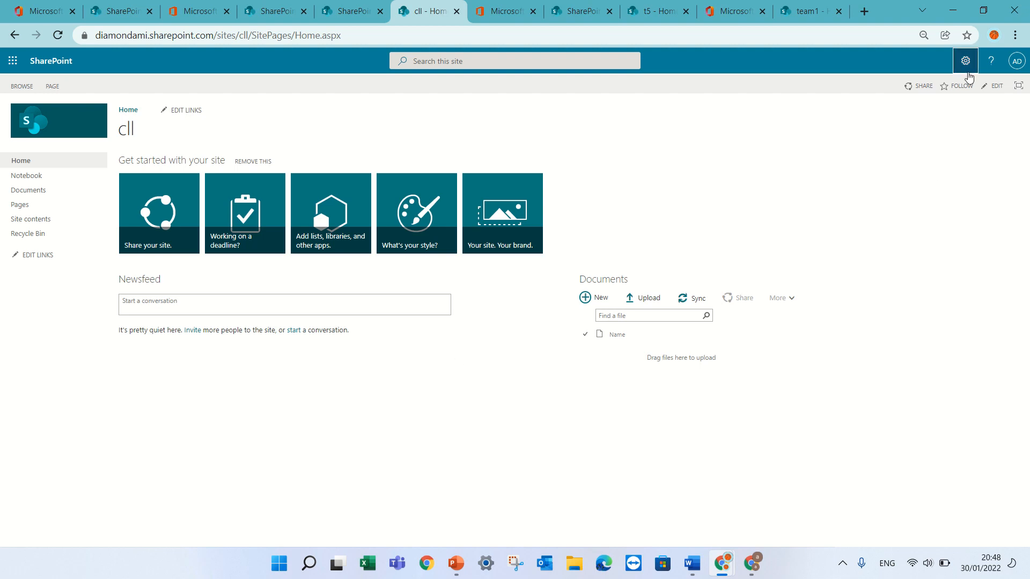
pyautogui.click(965, 61)
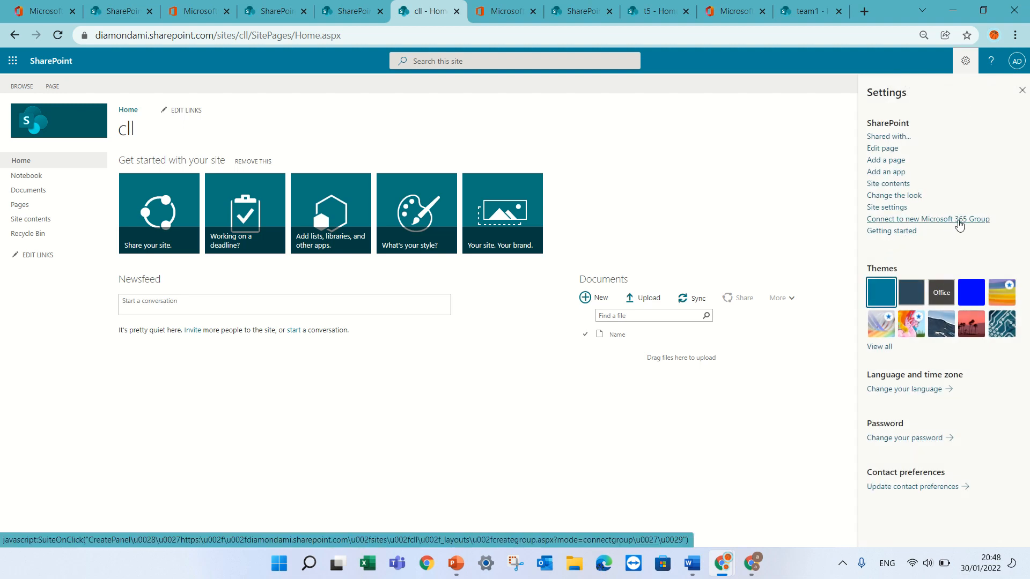
pyautogui.click(960, 226)
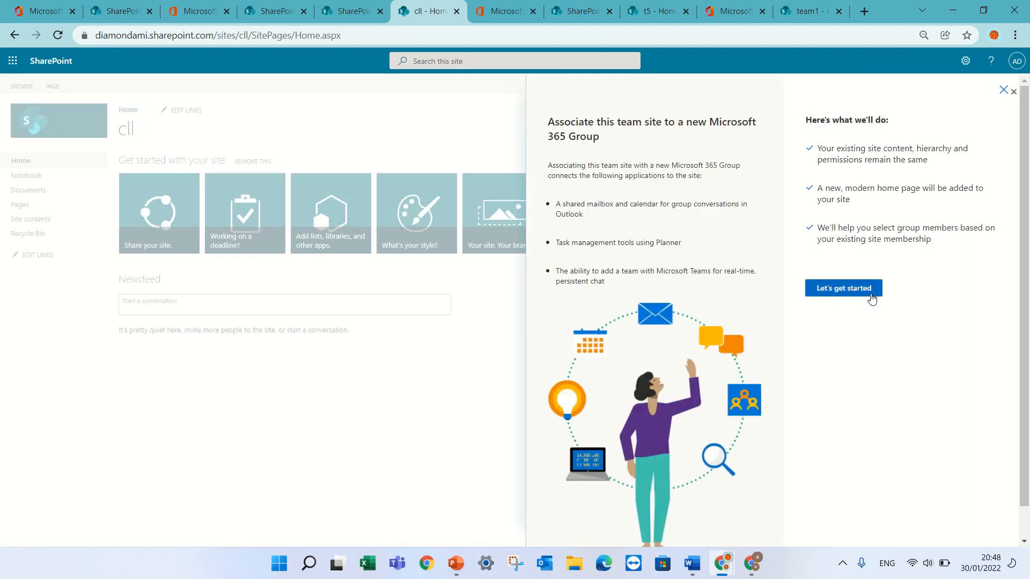
pyautogui.click(861, 290)
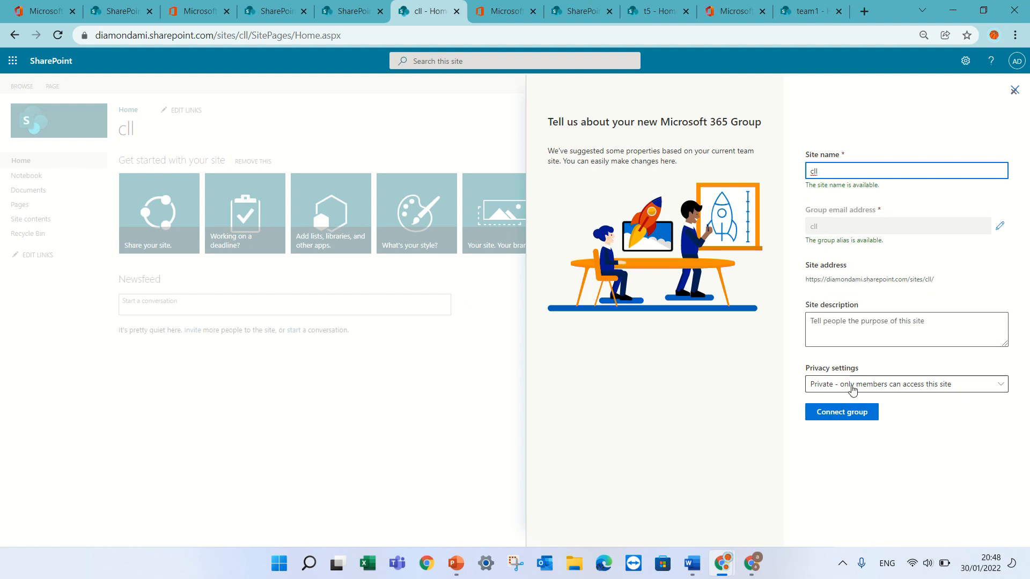
pyautogui.click(852, 415)
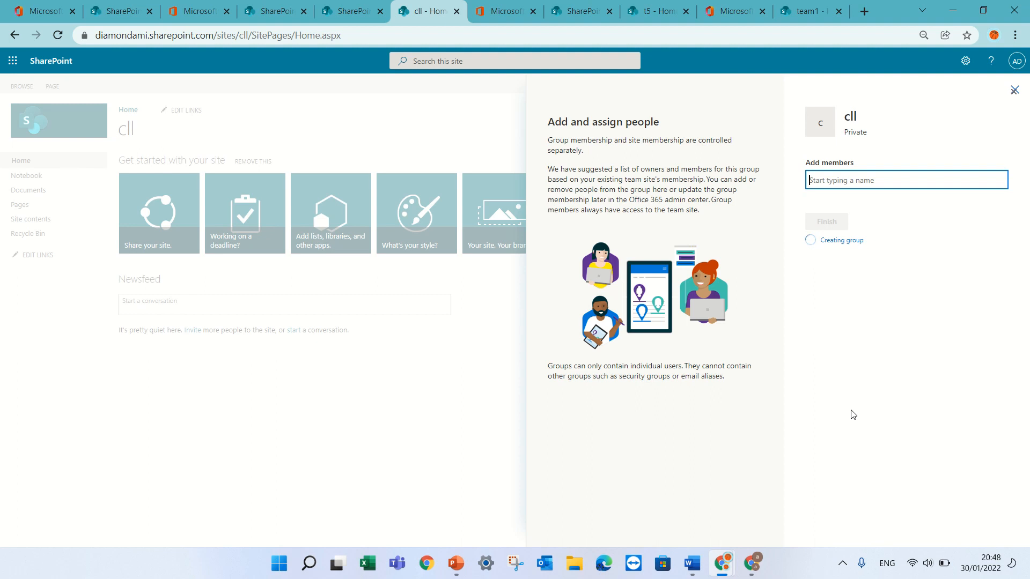
# - Find the colleague's account, add it to the new group as a member, and finish the group setup
pyautogui.write('alexw')
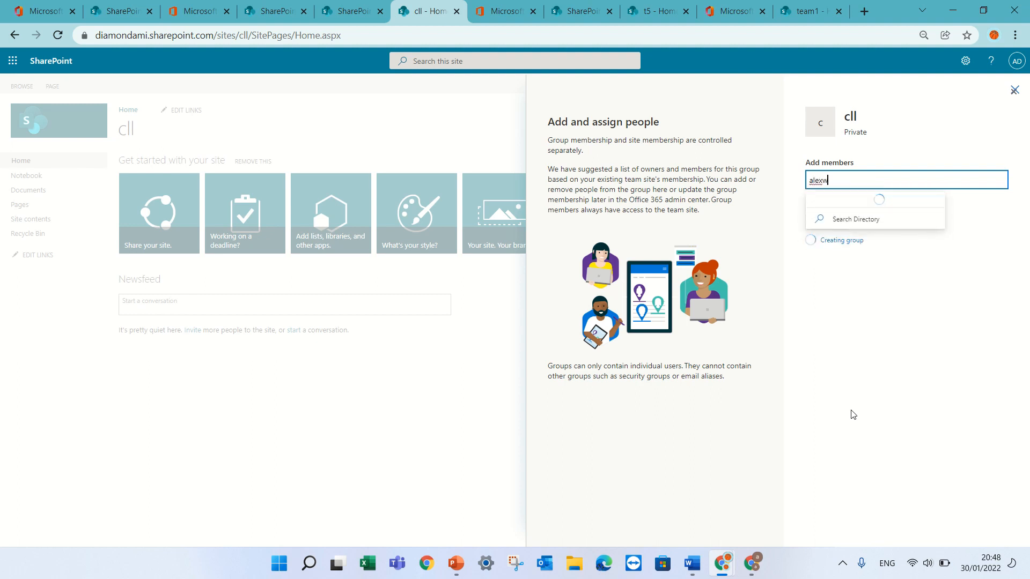
pyautogui.click(866, 212)
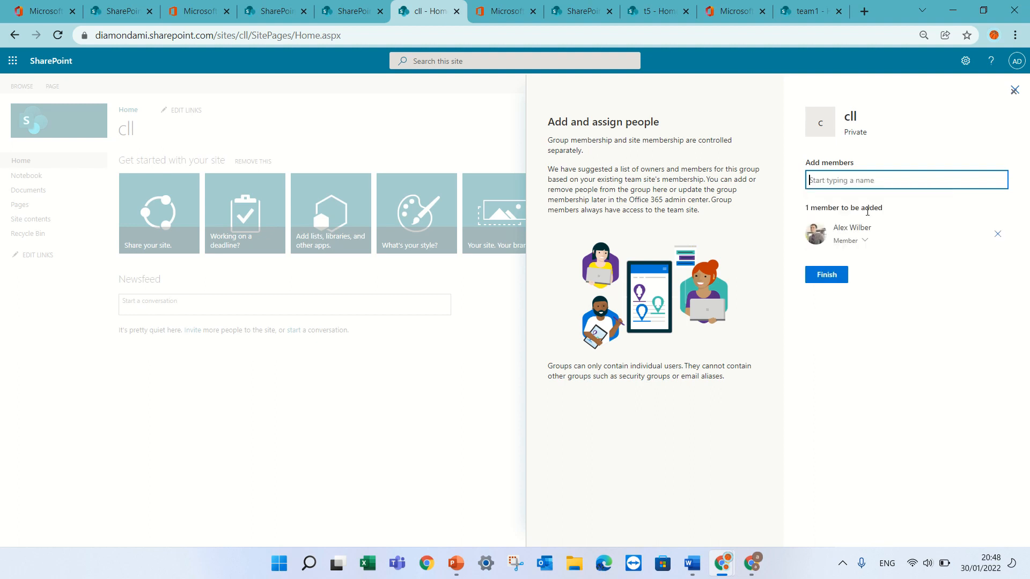
pyautogui.click(831, 277)
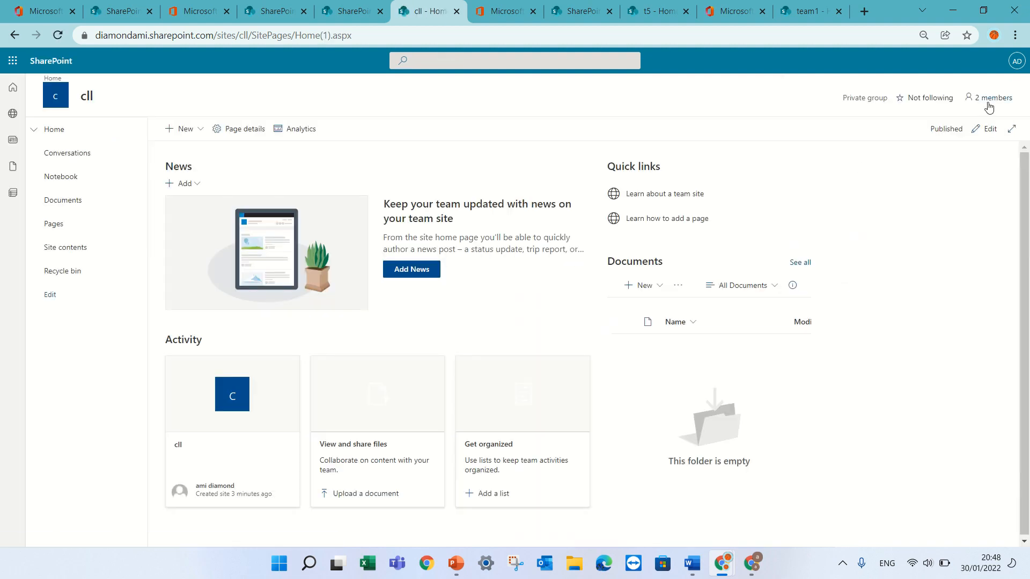
# - View the group membership of the cll site, check the owner and member roles, and close the list
pyautogui.click(989, 102)
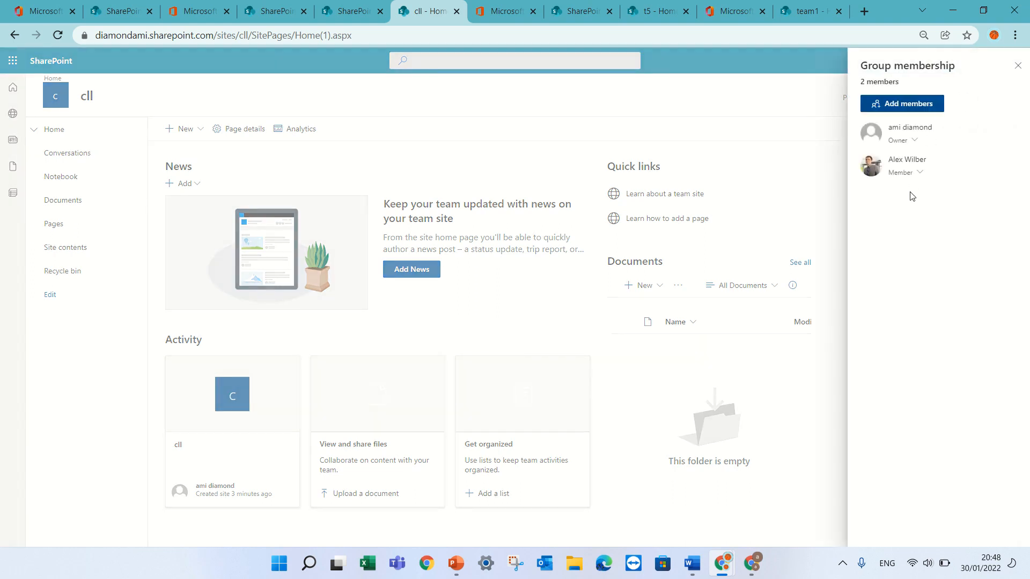
pyautogui.click(1018, 67)
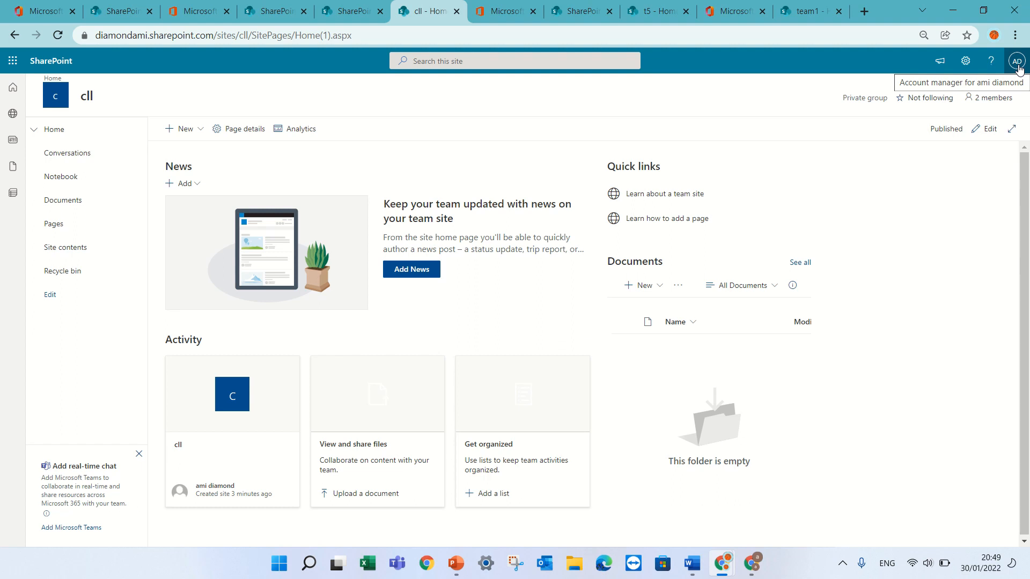
pyautogui.moveTo(526, 4)
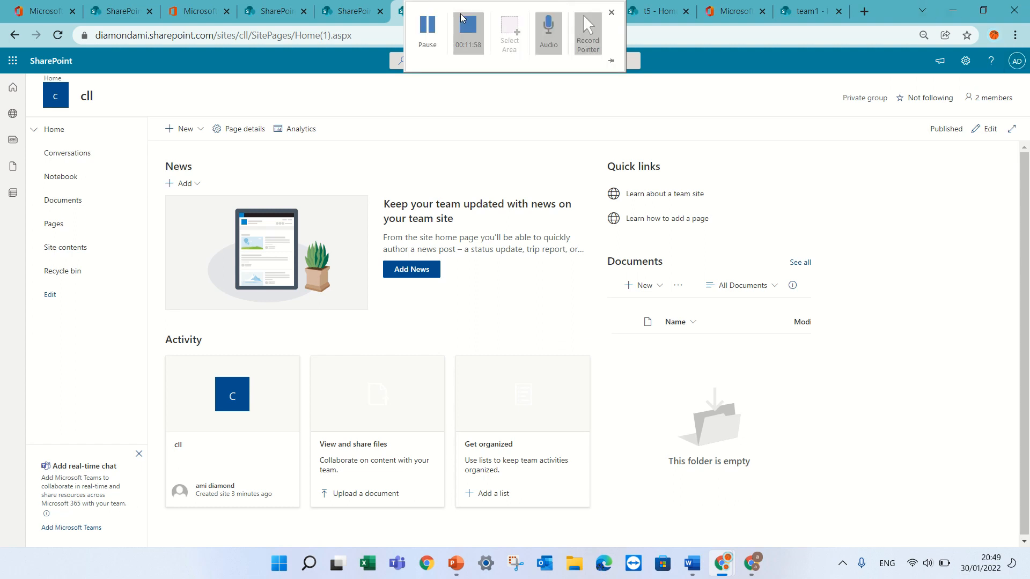